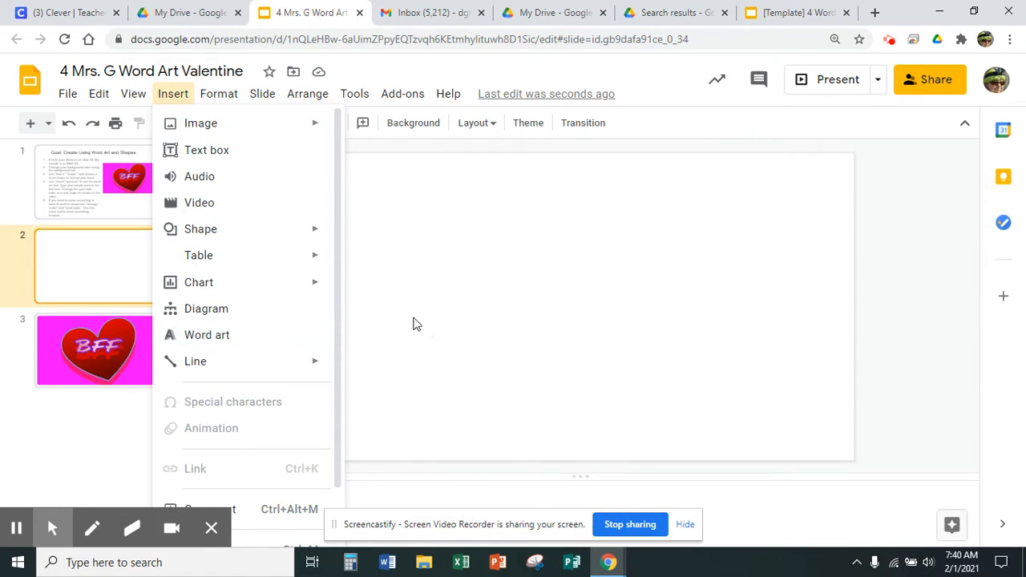
Step: Set the second slide's background colour to solid magenta
{"action": "left_click", "coordinate": [464, 310]}
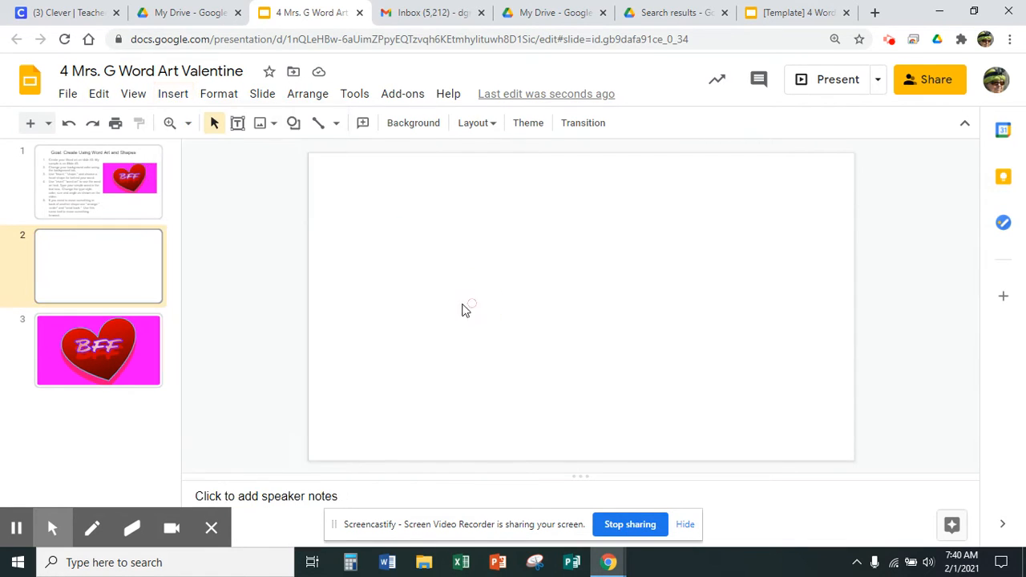
{"action": "left_click", "coordinate": [98, 267]}
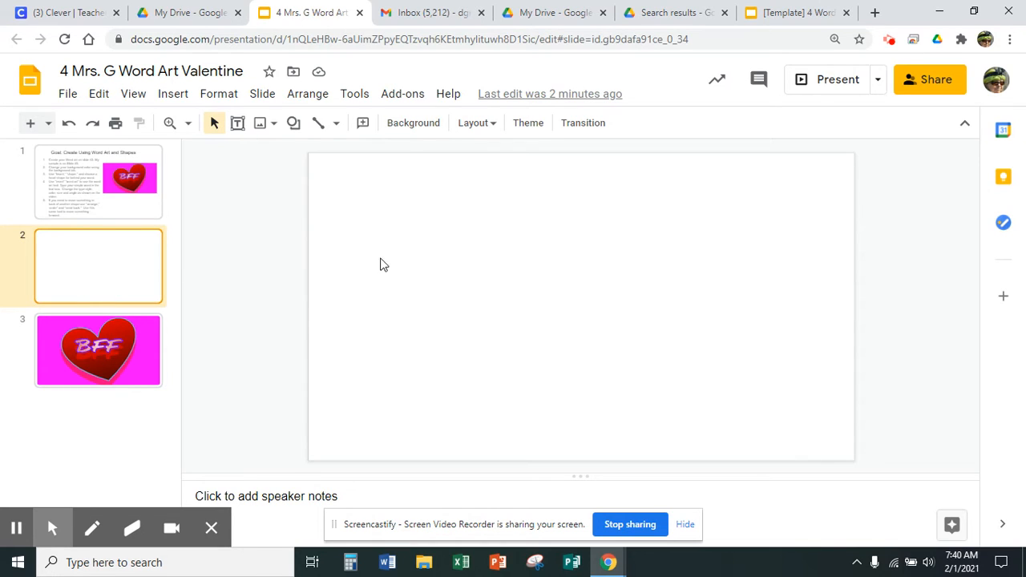
{"action": "left_click", "coordinate": [413, 123]}
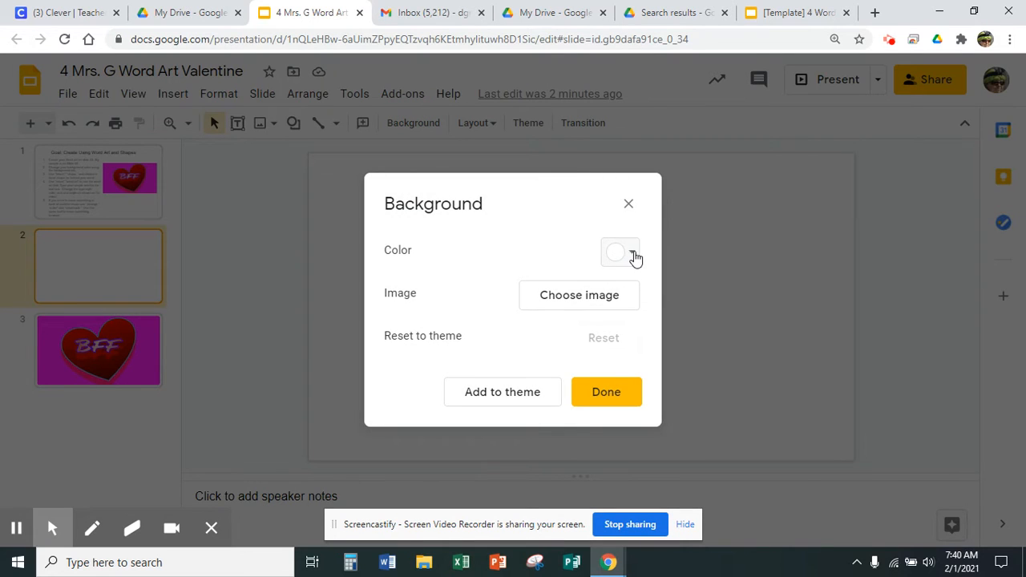
{"action": "left_click", "coordinate": [634, 255]}
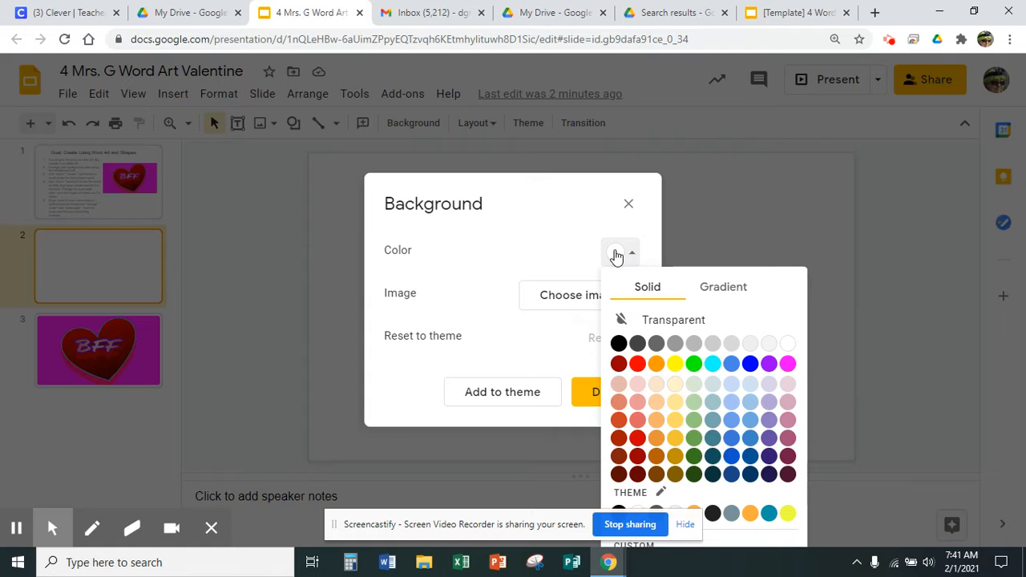
{"action": "left_click", "coordinate": [787, 363]}
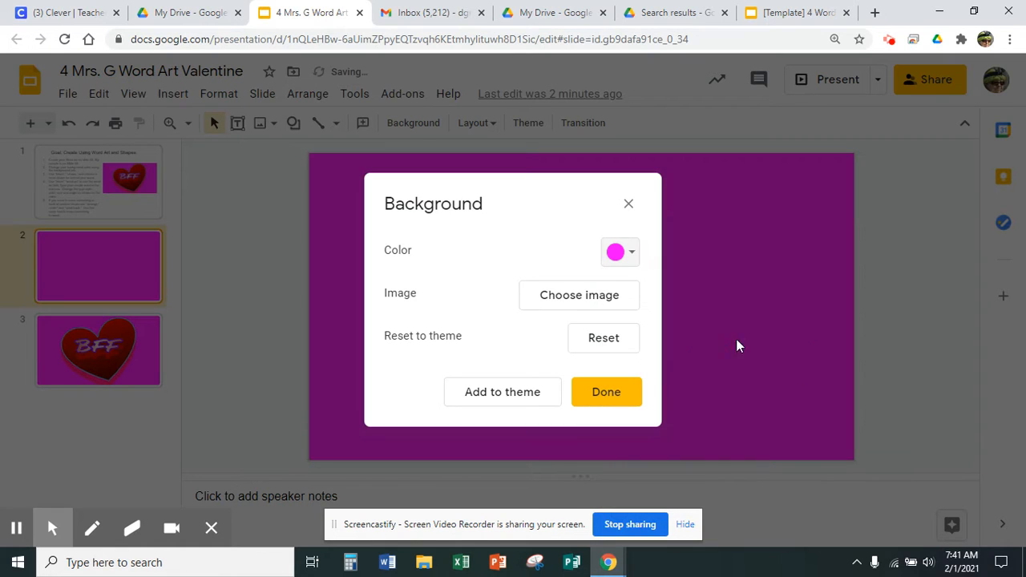
{"action": "left_click", "coordinate": [603, 393]}
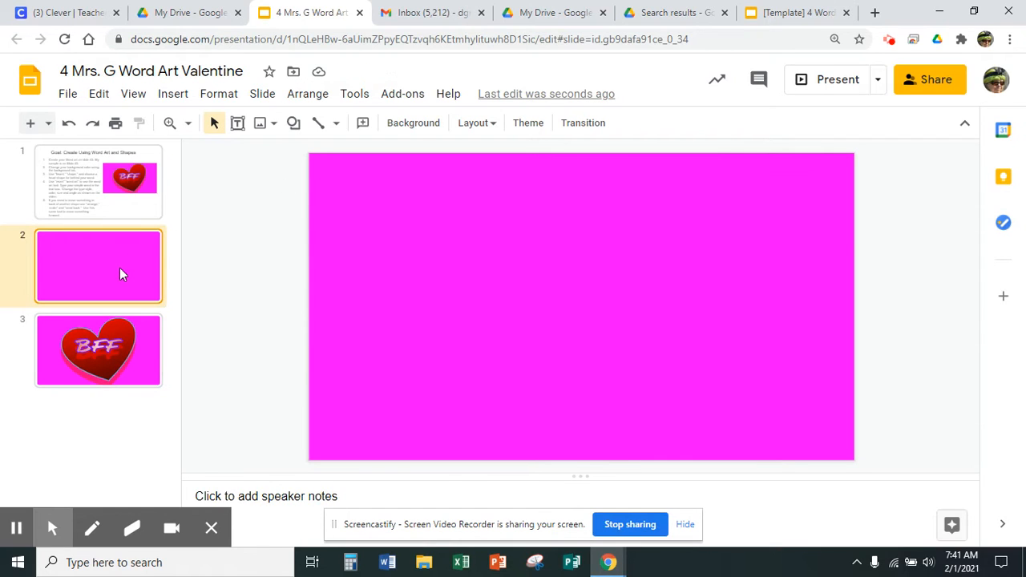
{"action": "left_click", "coordinate": [293, 130]}
{"action": "mouse_move", "coordinate": [318, 152]}
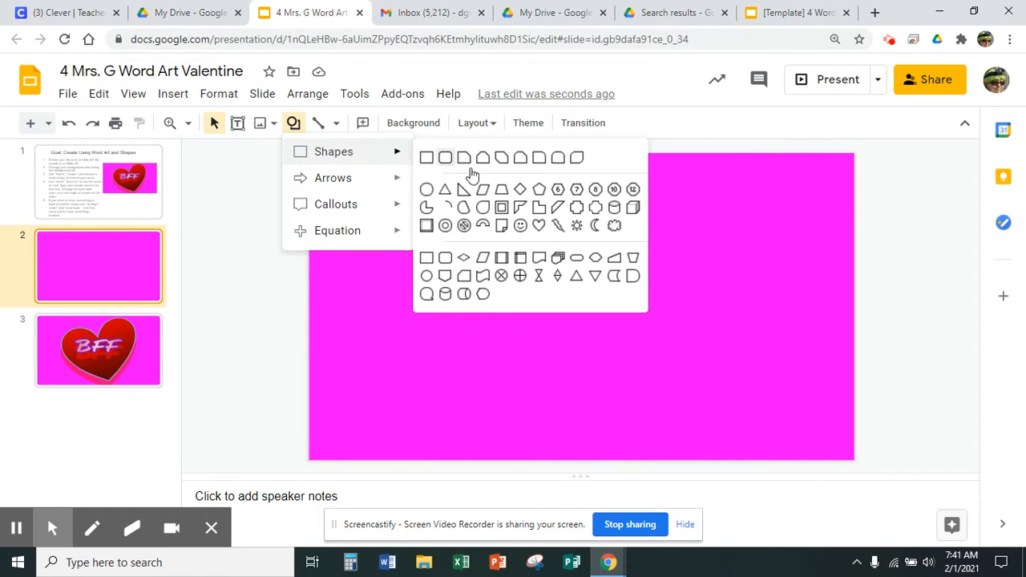
{"action": "left_click", "coordinate": [538, 227]}
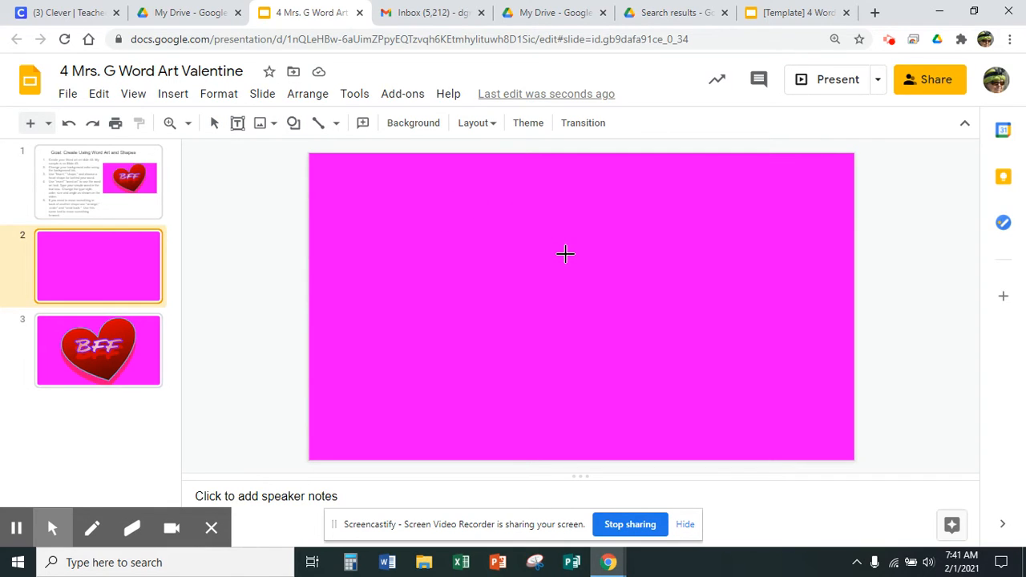
{"action": "mouse_move", "coordinate": [380, 170]}
{"action": "left_mouse_down"}
{"action": "mouse_move", "coordinate": [513, 240]}
{"action": "mouse_move", "coordinate": [685, 357]}
{"action": "mouse_move", "coordinate": [690, 408]}
{"action": "left_mouse_up"}
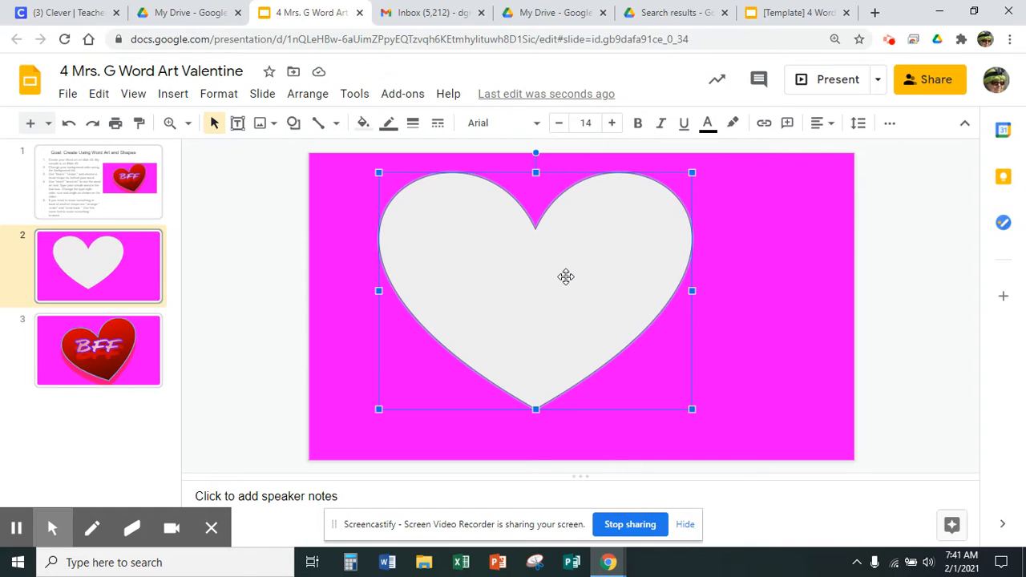
{"action": "key", "text": "Delete"}
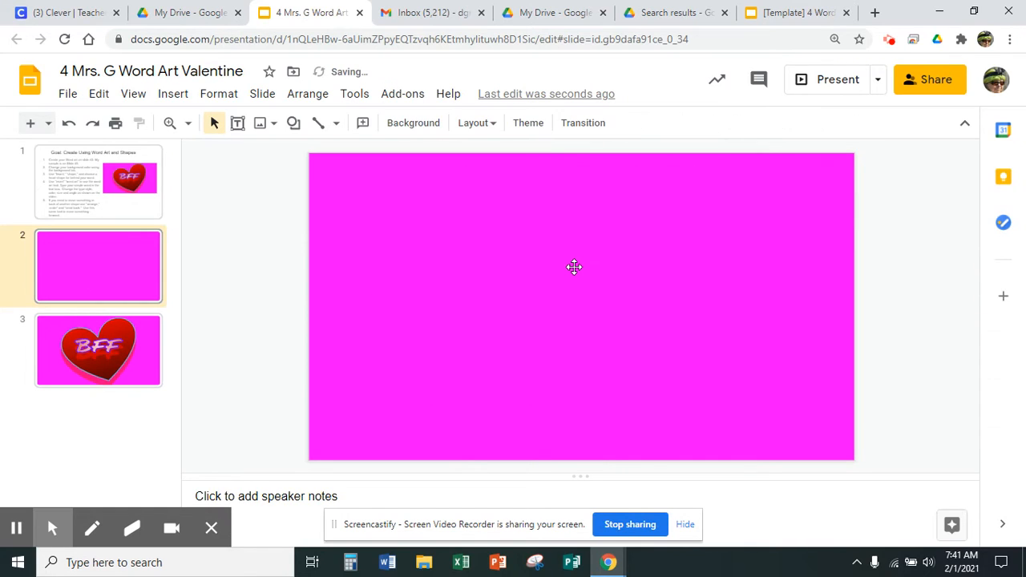
{"action": "left_click", "coordinate": [292, 124]}
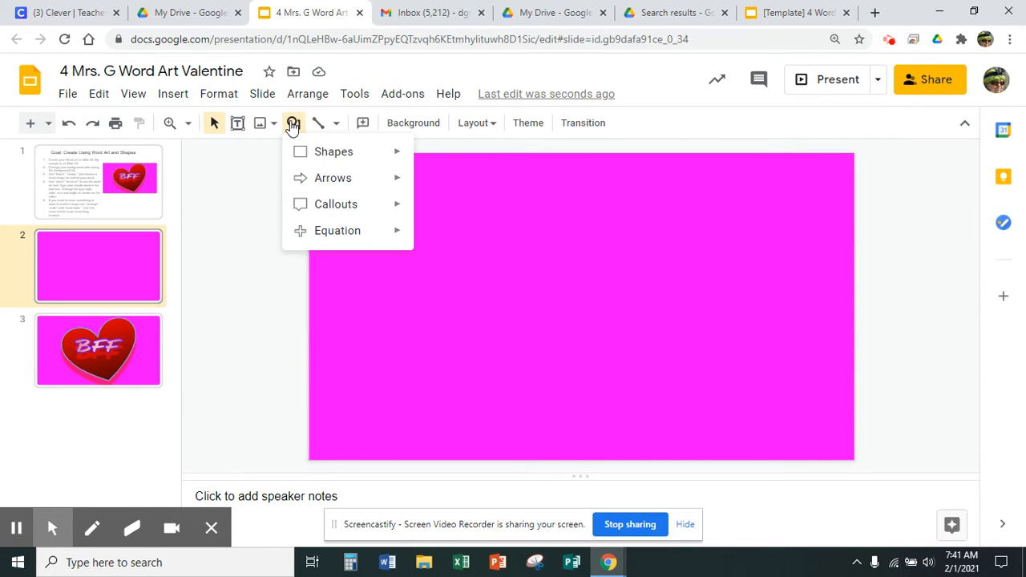
{"action": "mouse_move", "coordinate": [345, 154]}
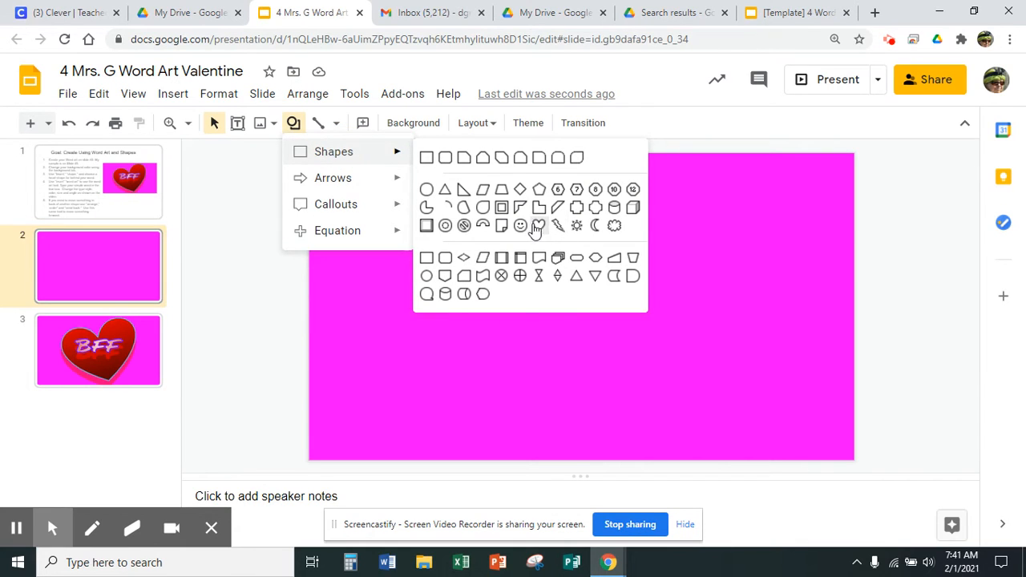
{"action": "left_click", "coordinate": [539, 226]}
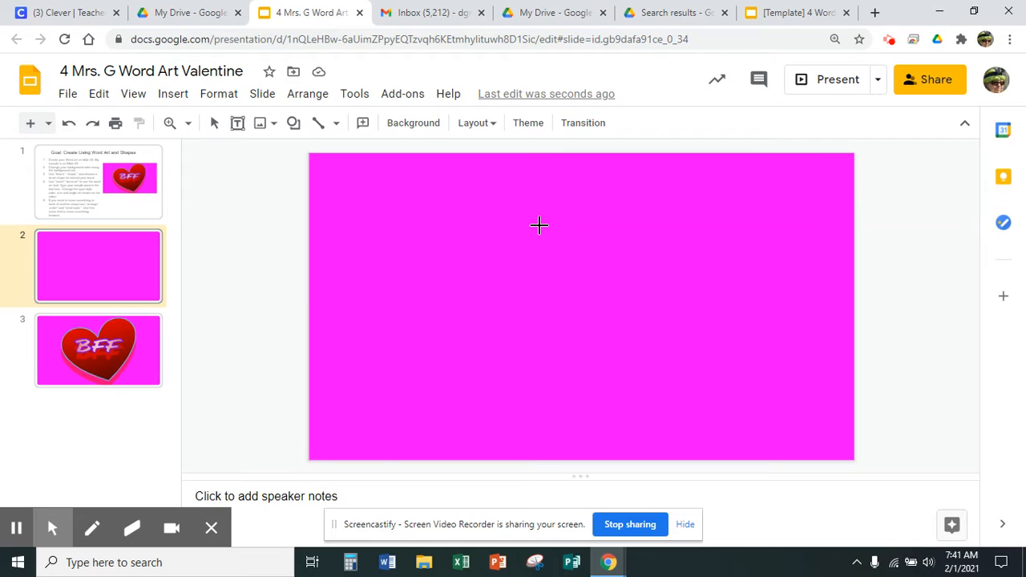
{"action": "left_click", "coordinate": [382, 175]}
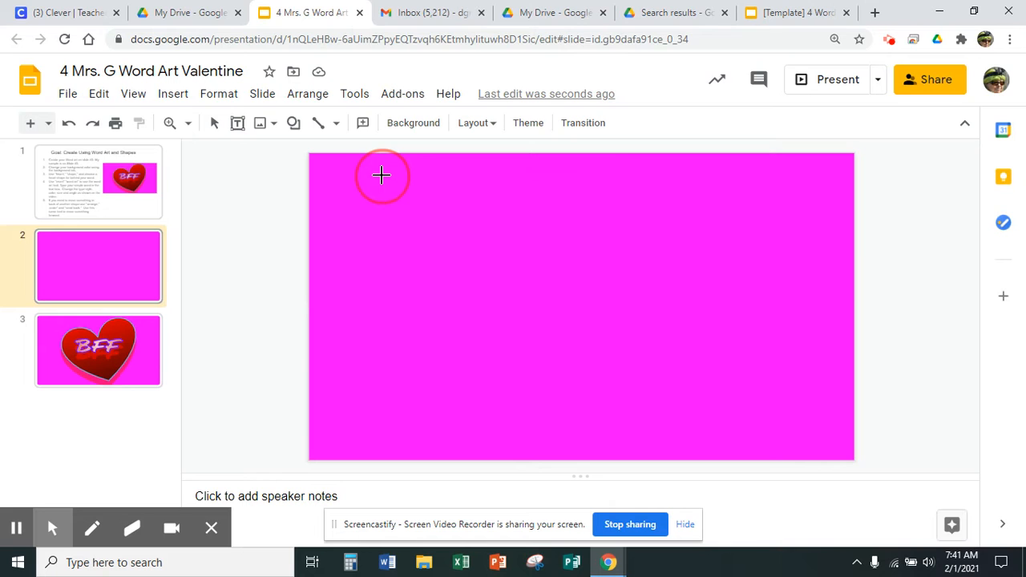
{"action": "left_click_drag", "start_coordinate": [382, 175], "coordinate": [741, 437]}
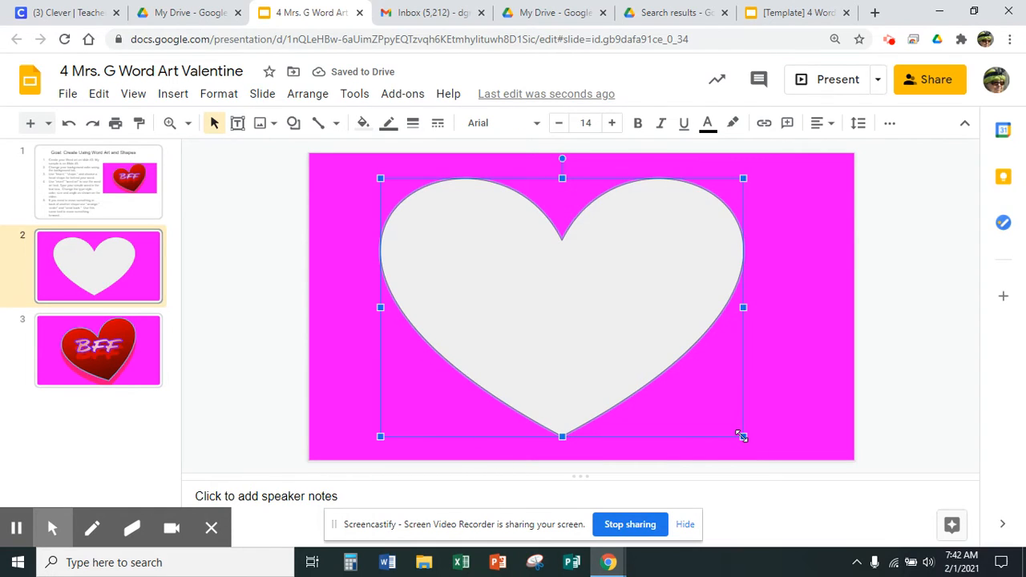
{"action": "key", "text": "Delete"}
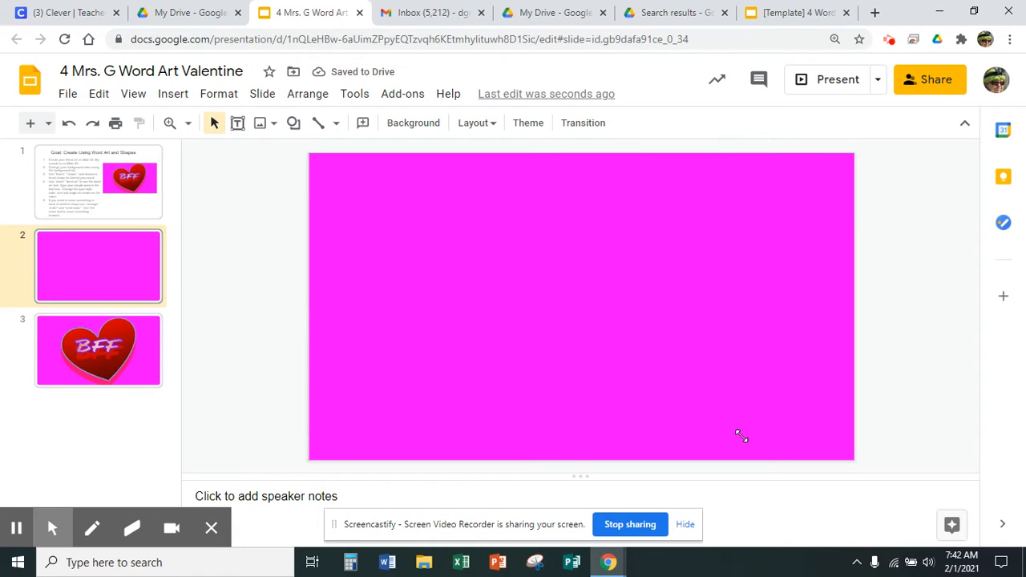
Step: Insert a default-size heart shape near the top centre of the slide
{"action": "left_click", "coordinate": [292, 133]}
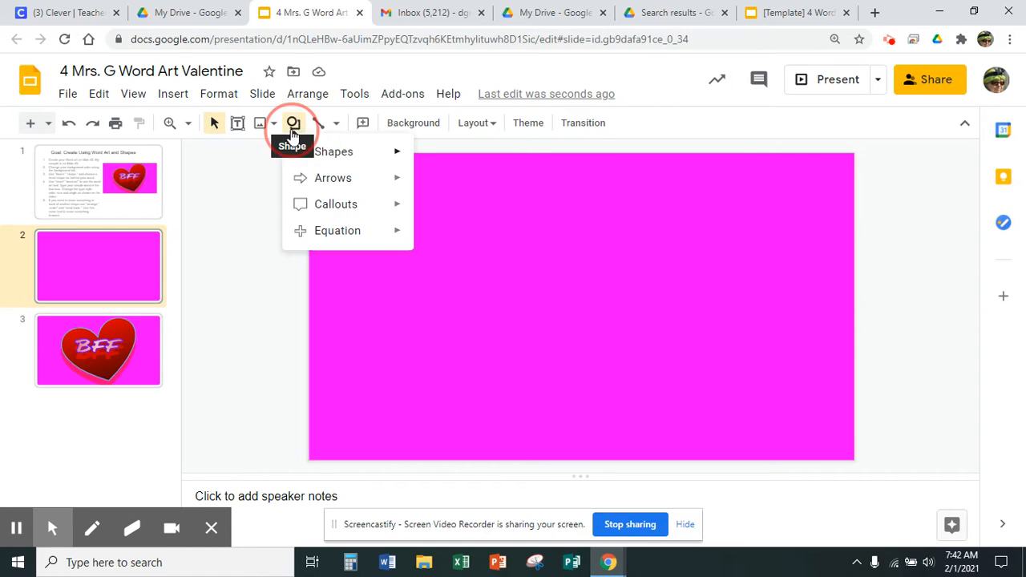
{"action": "mouse_move", "coordinate": [329, 158]}
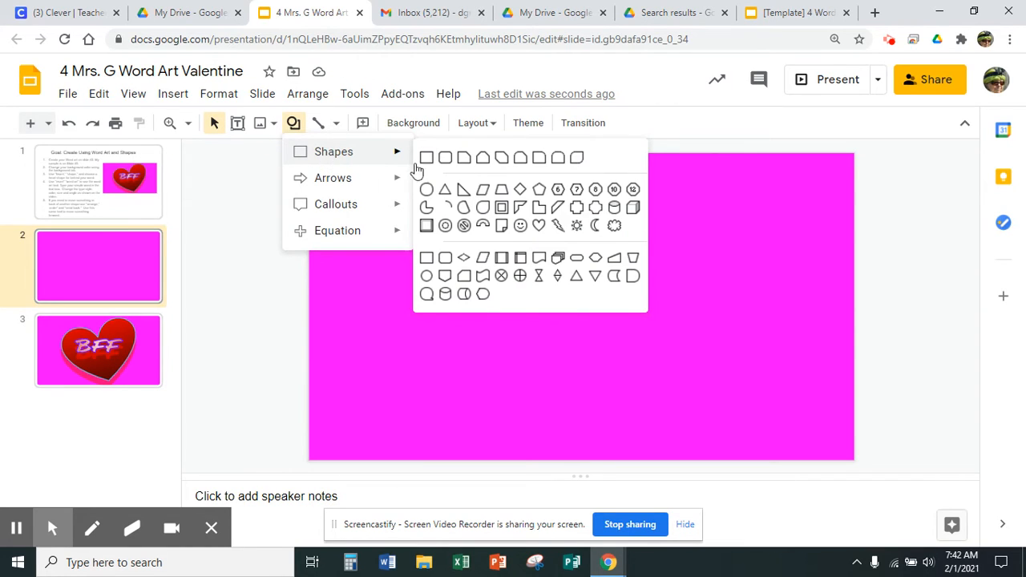
{"action": "left_click", "coordinate": [538, 226]}
{"action": "left_click", "coordinate": [537, 225]}
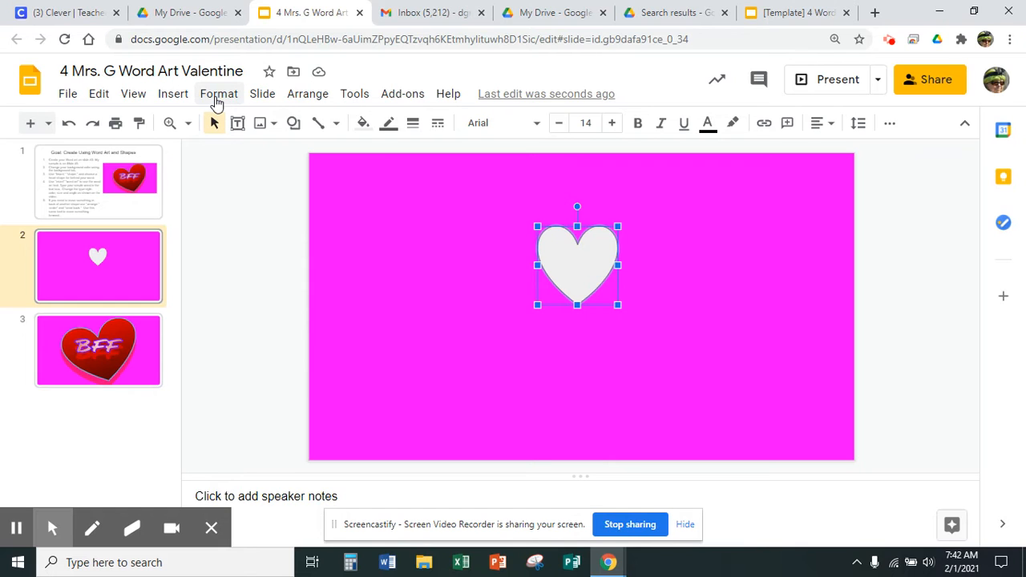
Step: Open the heart's format options and set its width to 2.27 in and height to 1.94 in
{"action": "left_click", "coordinate": [215, 97]}
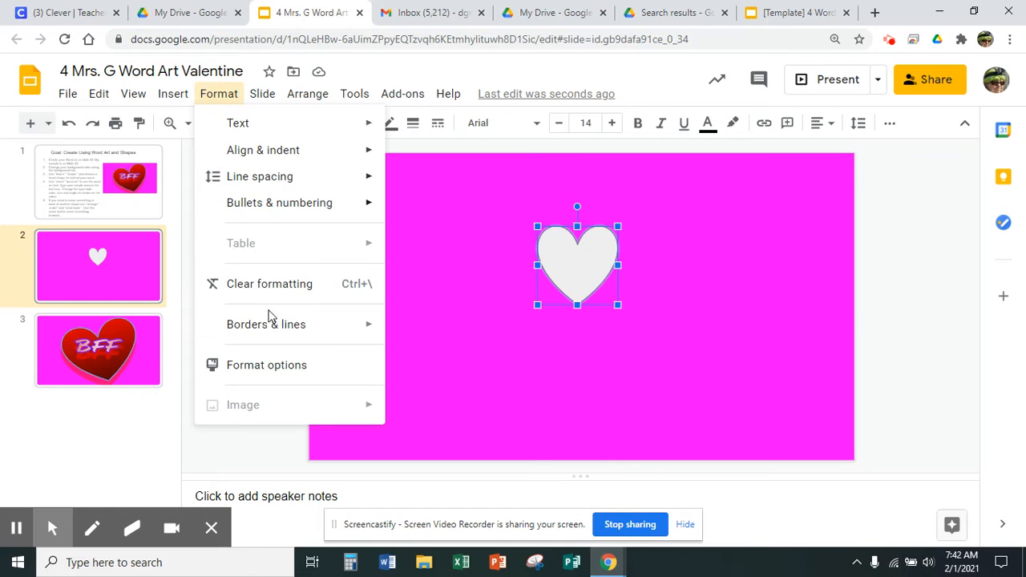
{"action": "left_click", "coordinate": [256, 370]}
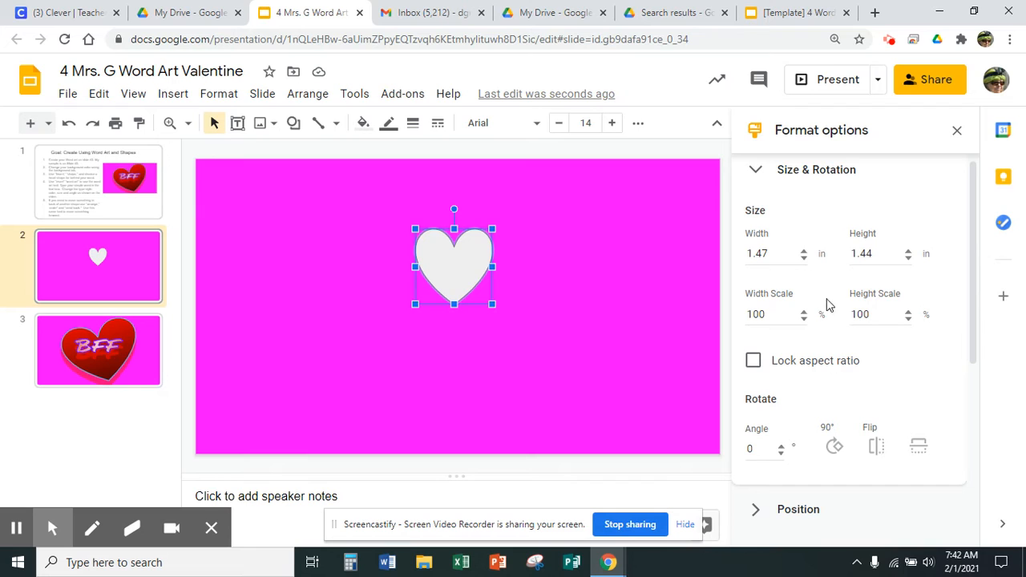
{"action": "left_click", "coordinate": [805, 254]}
{"action": "left_click", "coordinate": [805, 254]}
{"action": "left_click", "coordinate": [804, 253]}
{"action": "left_click", "coordinate": [805, 253]}
{"action": "left_click", "coordinate": [805, 253]}
{"action": "left_click", "coordinate": [804, 253]}
{"action": "left_click", "coordinate": [805, 253]}
{"action": "left_click", "coordinate": [805, 253]}
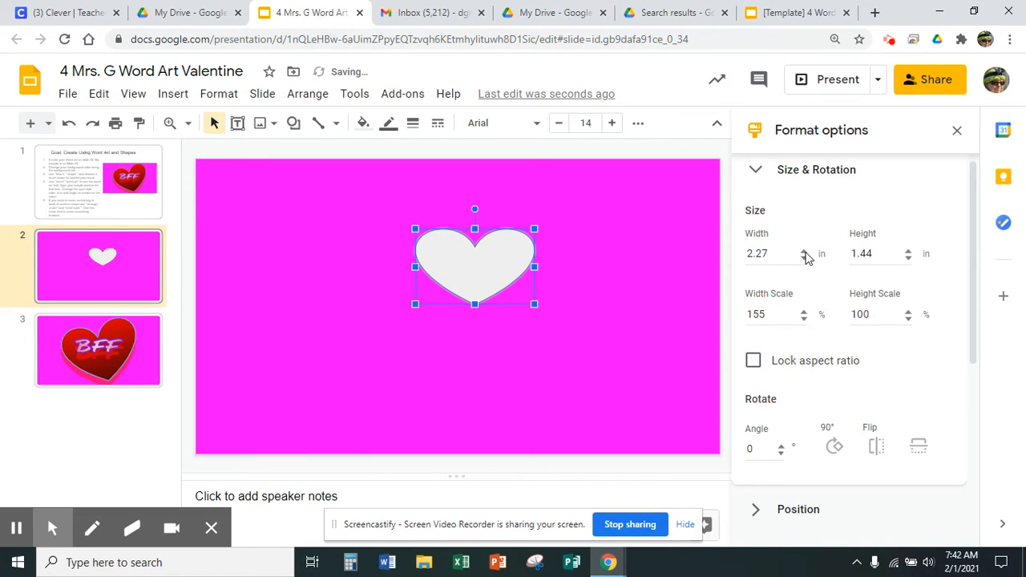
{"action": "left_click", "coordinate": [909, 250]}
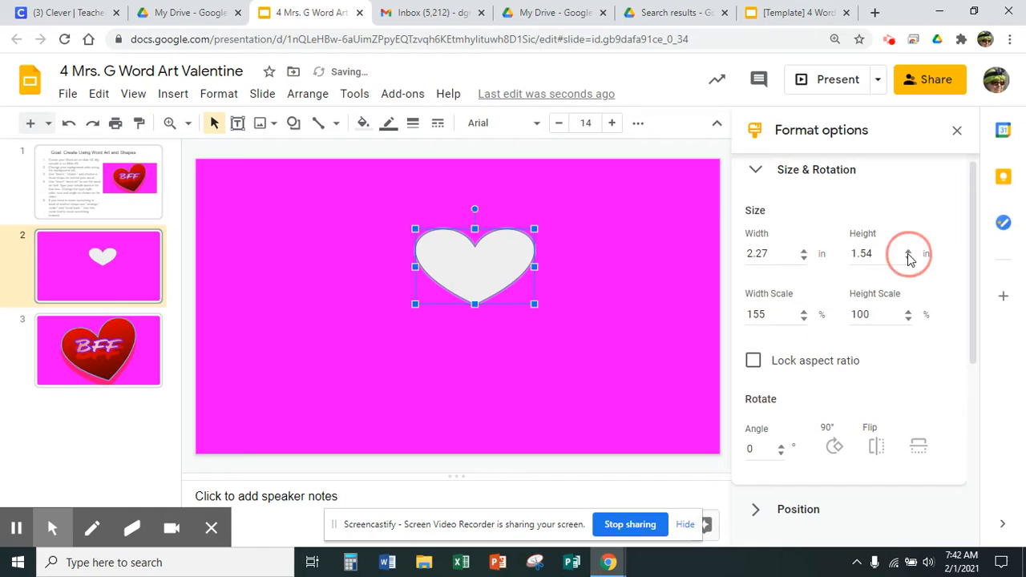
{"action": "left_click", "coordinate": [909, 251]}
{"action": "left_click", "coordinate": [909, 251]}
{"action": "left_click", "coordinate": [909, 251]}
{"action": "left_click", "coordinate": [909, 251]}
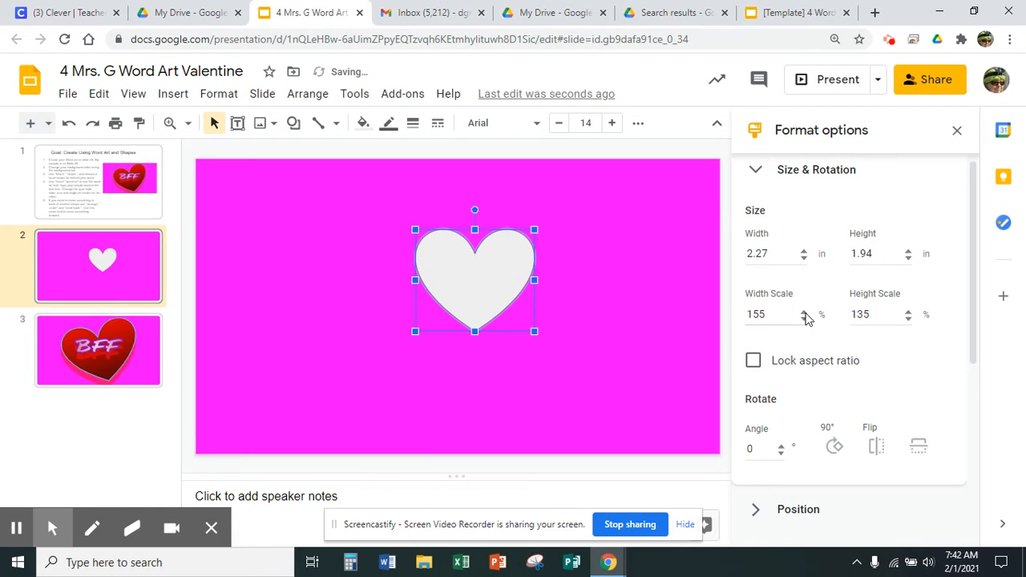
Step: Lock the heart's aspect ratio and increase its width scale to 174%
{"action": "left_click", "coordinate": [751, 364]}
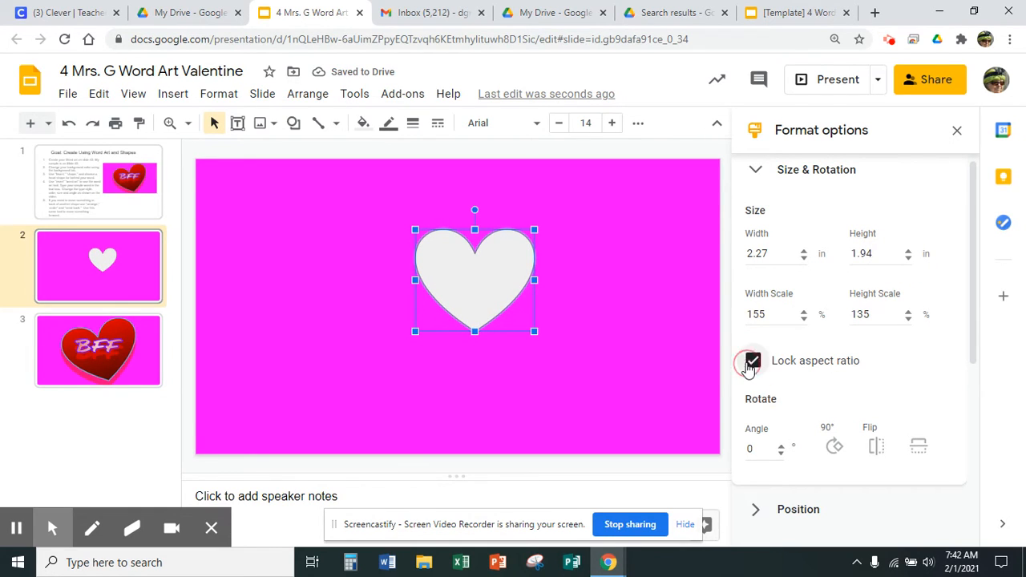
{"action": "left_click", "coordinate": [801, 315]}
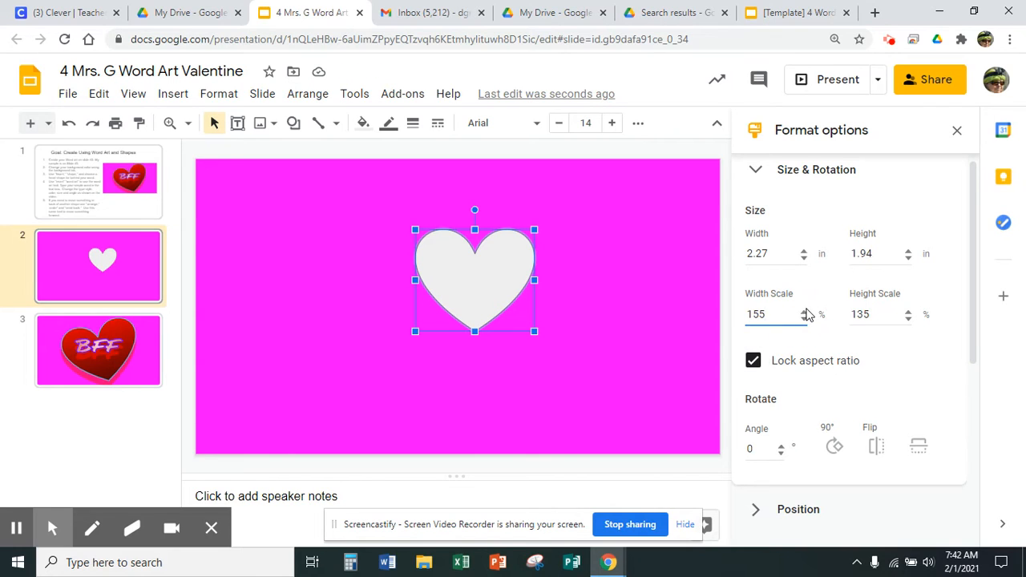
{"action": "left_click", "coordinate": [804, 312]}
{"action": "left_click", "coordinate": [804, 312]}
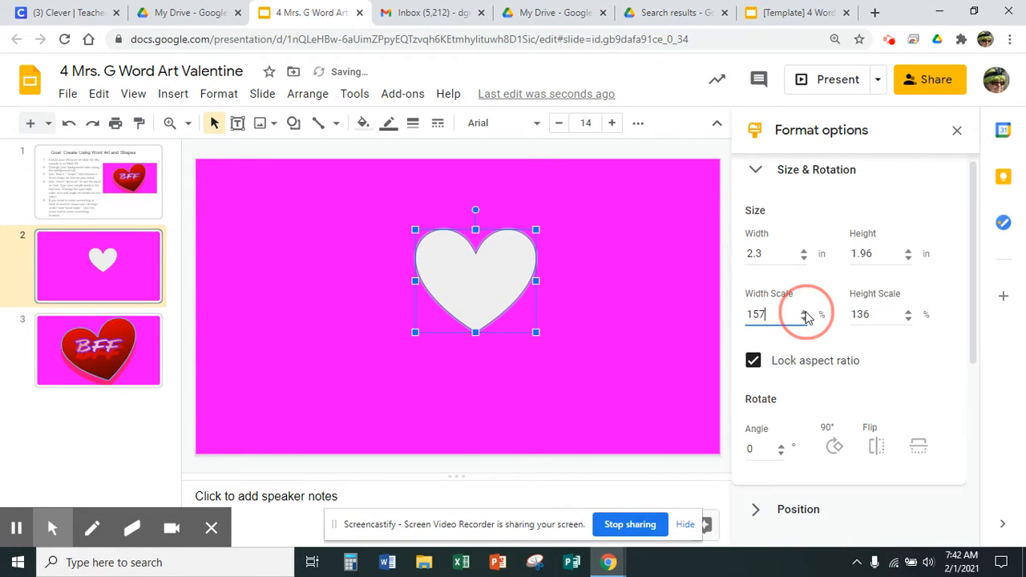
{"action": "left_click", "coordinate": [805, 312]}
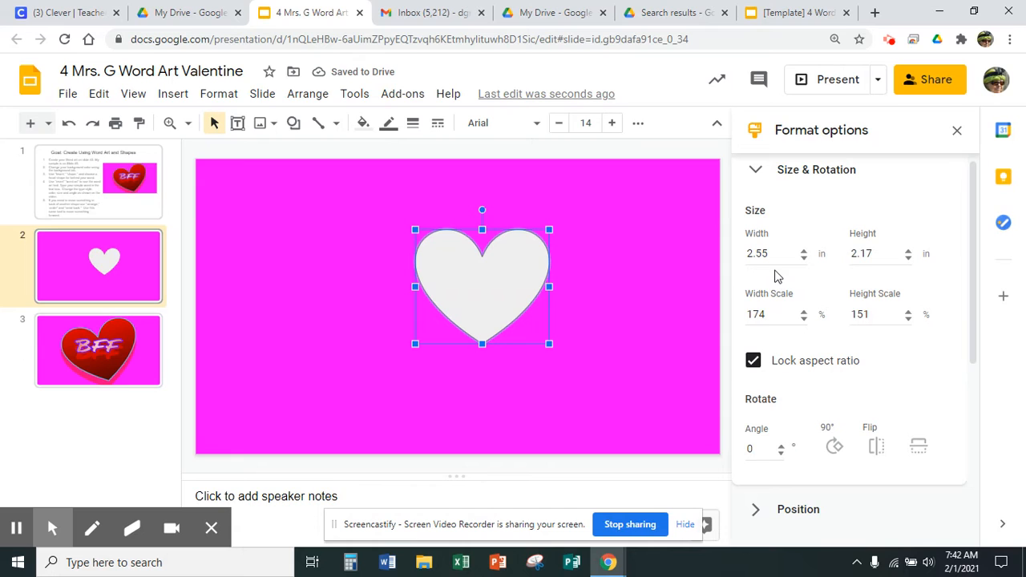
Step: Resize the heart by its corner handles to about 7.31 by 4.67 in, filling most of the slide
{"action": "left_click_drag", "start_coordinate": [549, 342], "coordinate": [656, 419]}
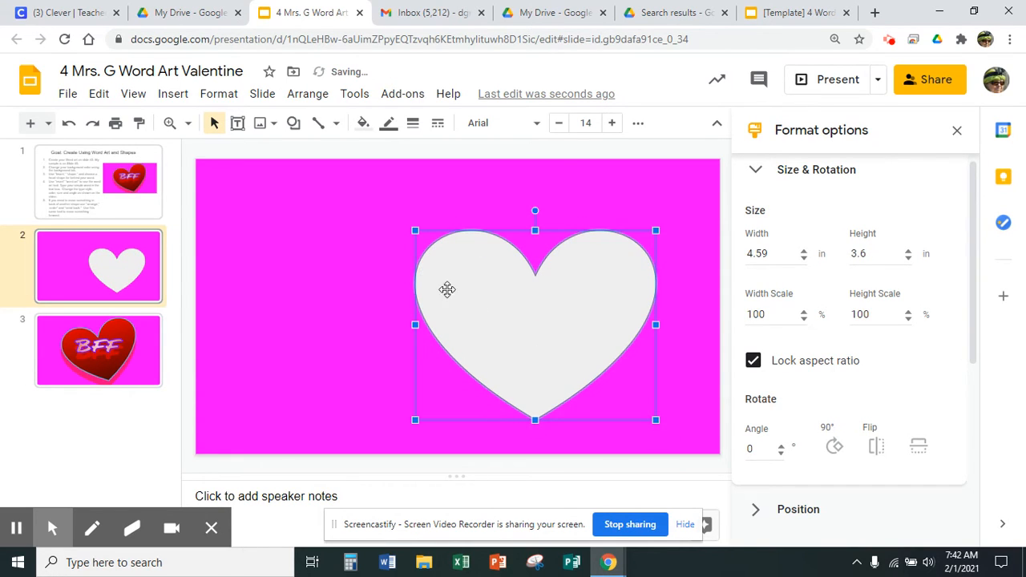
{"action": "left_click_drag", "start_coordinate": [415, 230], "coordinate": [273, 174]}
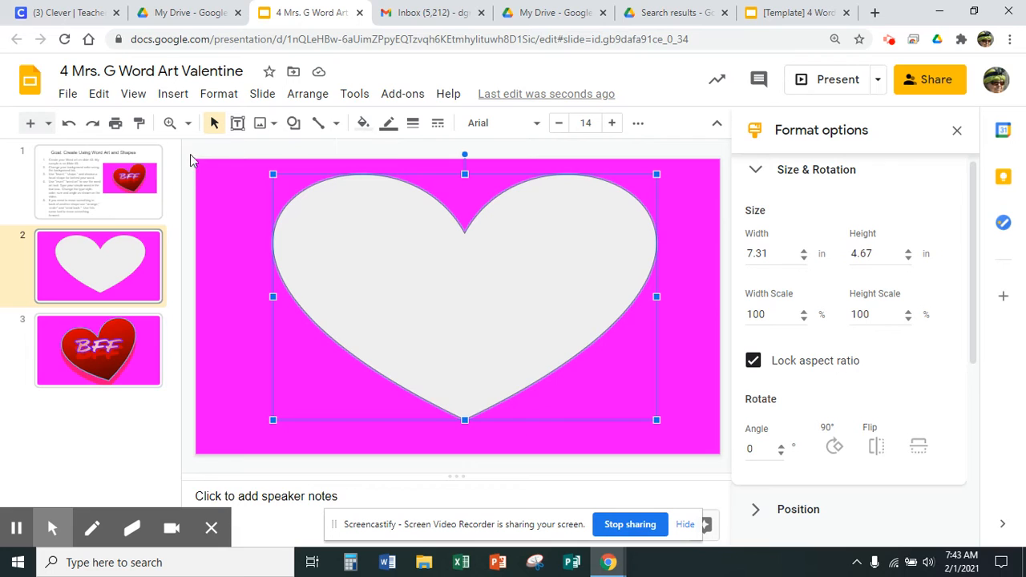
{"action": "left_click", "coordinate": [215, 187]}
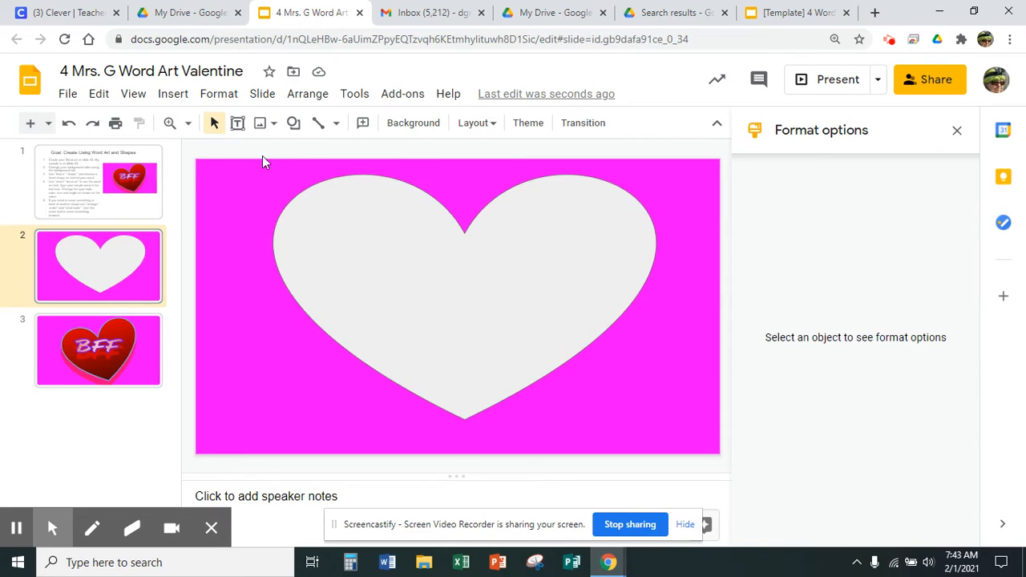
Step: Fill the heart with the dark red 2 radial gradient
{"action": "left_click", "coordinate": [406, 256]}
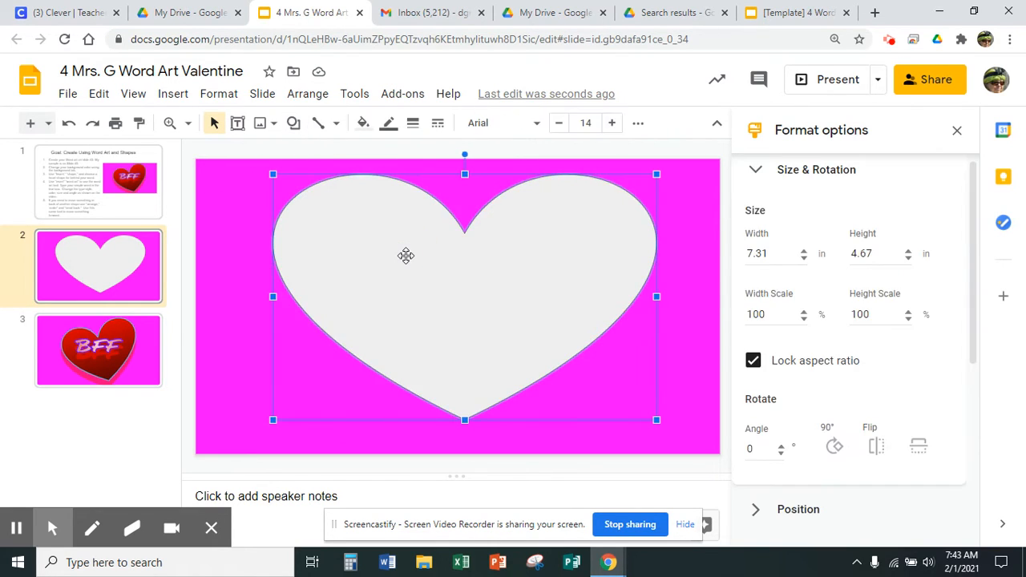
{"action": "left_click", "coordinate": [362, 125]}
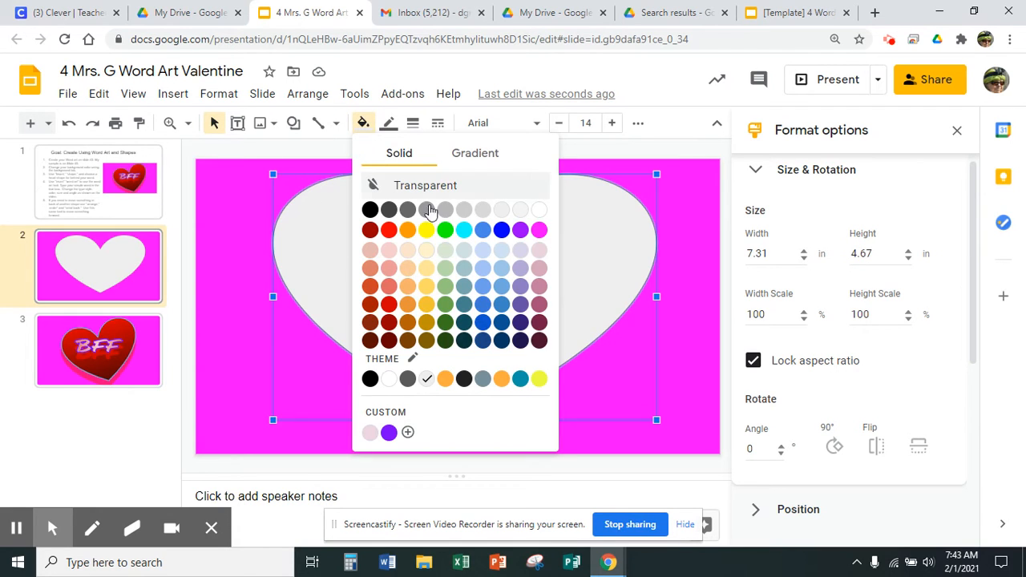
{"action": "left_click", "coordinate": [485, 153]}
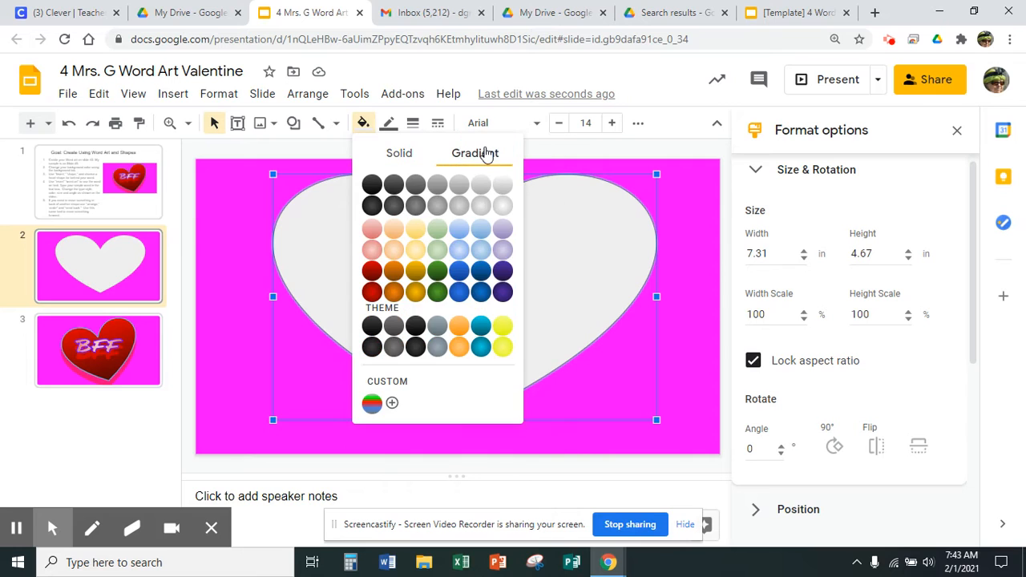
{"action": "left_click", "coordinate": [372, 294]}
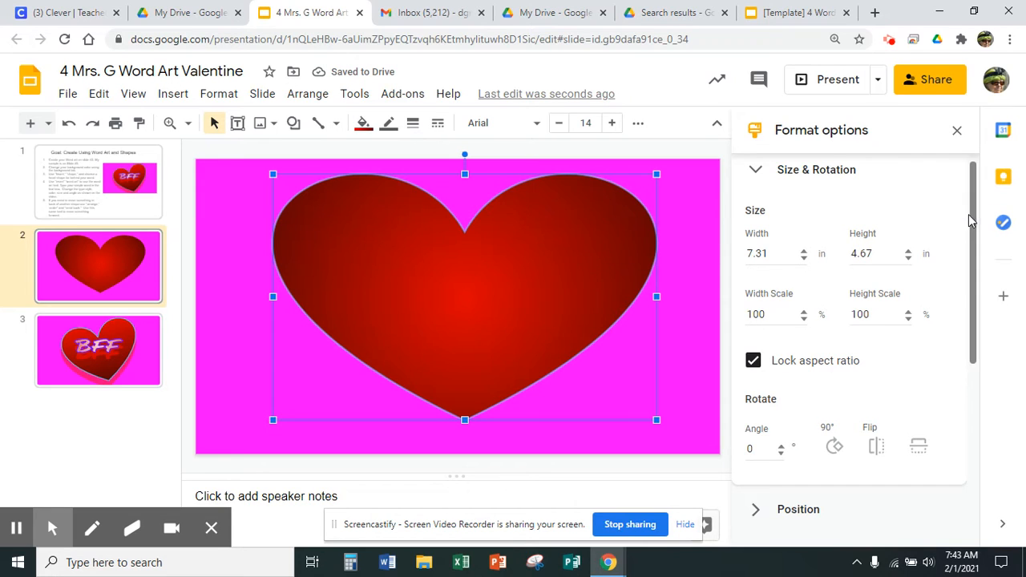
Step: Reopen the heart's format options and turn on its drop shadow
{"action": "left_click", "coordinate": [958, 132]}
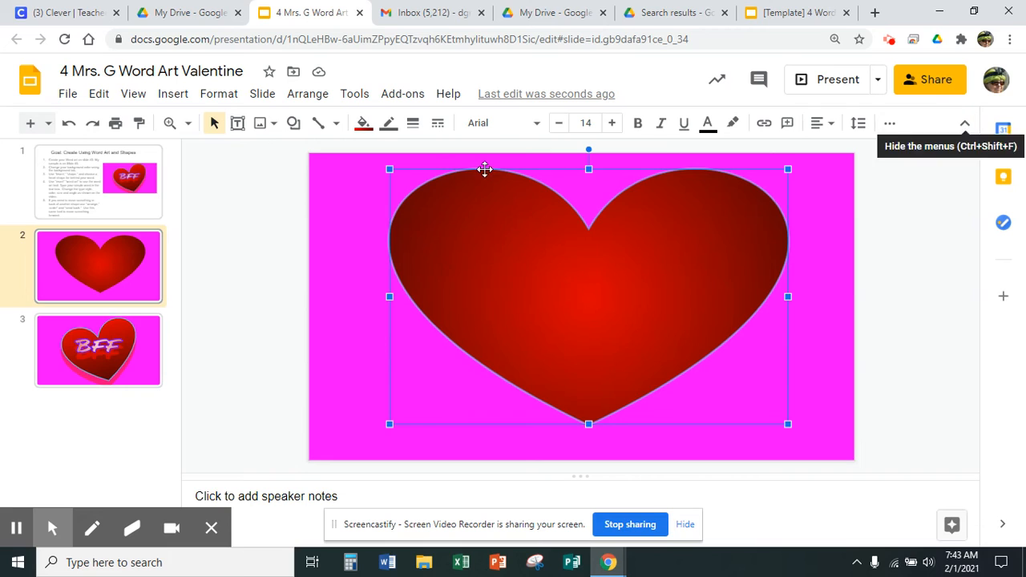
{"action": "left_click", "coordinate": [230, 102]}
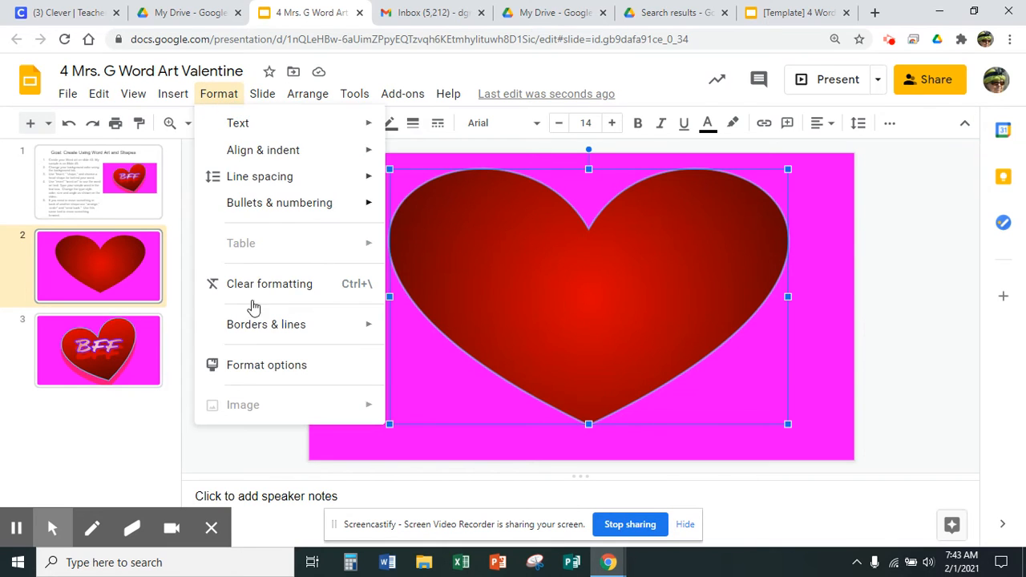
{"action": "left_click", "coordinate": [253, 369]}
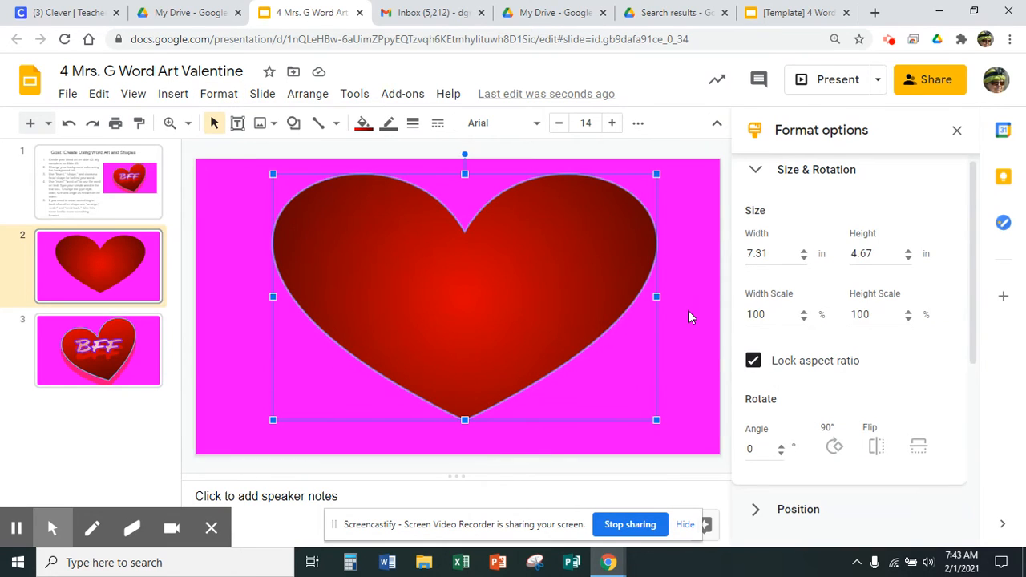
{"action": "left_click", "coordinate": [758, 173]}
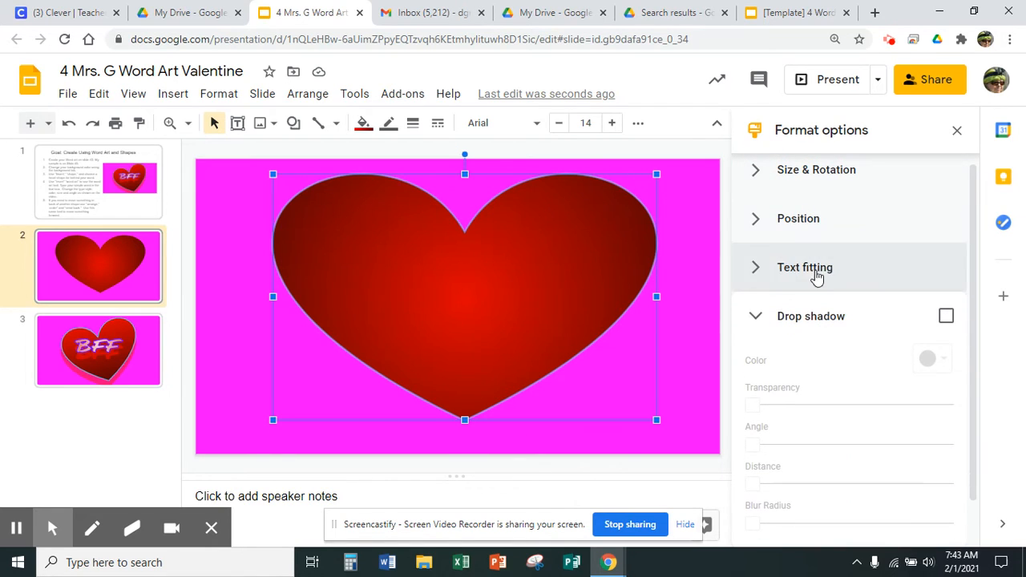
{"action": "left_click", "coordinate": [946, 317]}
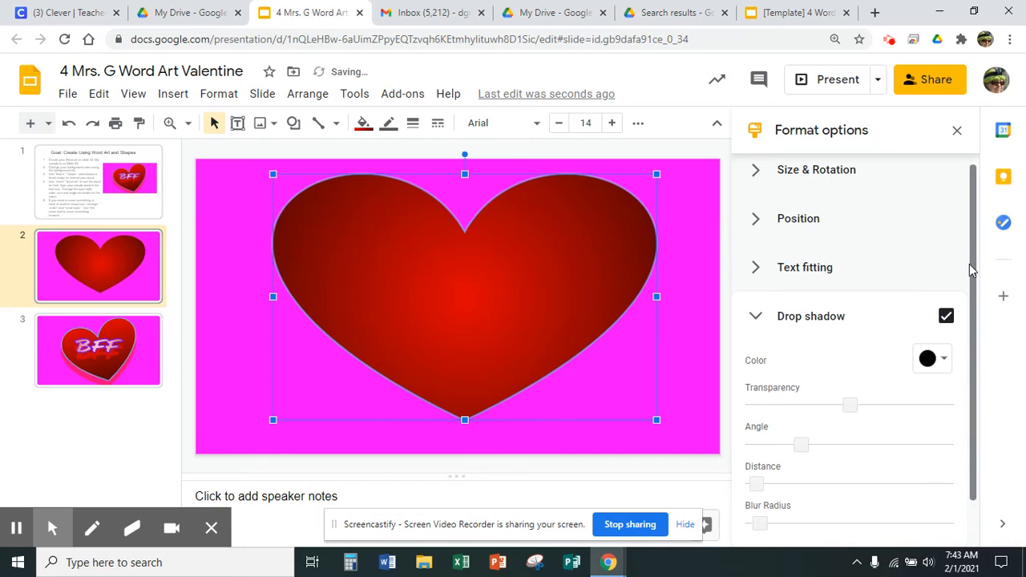
Step: Adjust the heart's drop shadow by increasing its distance, lowering its angle, and raising its blur radius
{"action": "left_click_drag", "start_coordinate": [971, 264], "coordinate": [964, 347]}
{"action": "left_click_drag", "start_coordinate": [757, 433], "coordinate": [845, 434]}
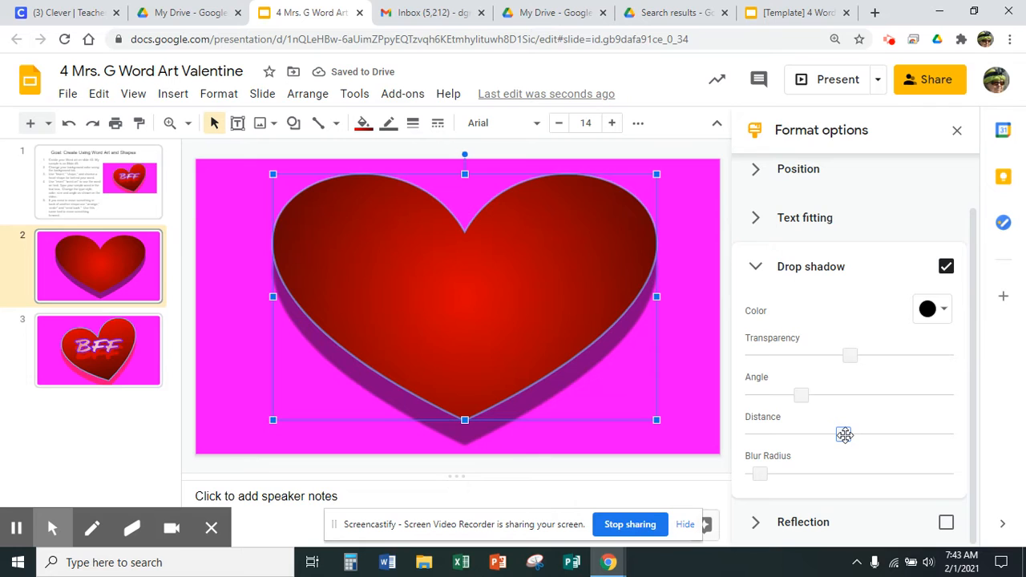
{"action": "left_click_drag", "start_coordinate": [802, 394], "coordinate": [754, 395]}
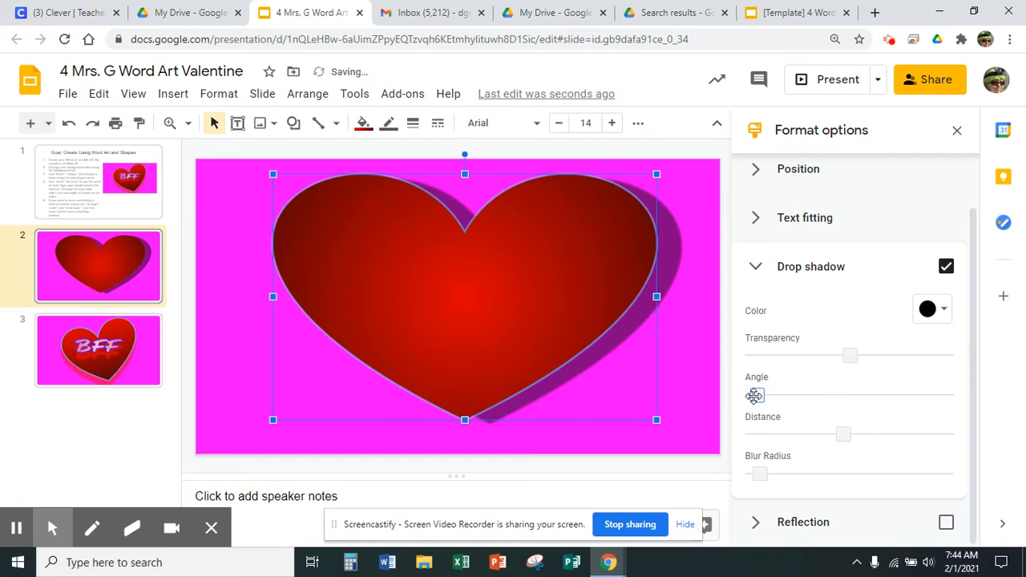
{"action": "left_click", "coordinate": [754, 395]}
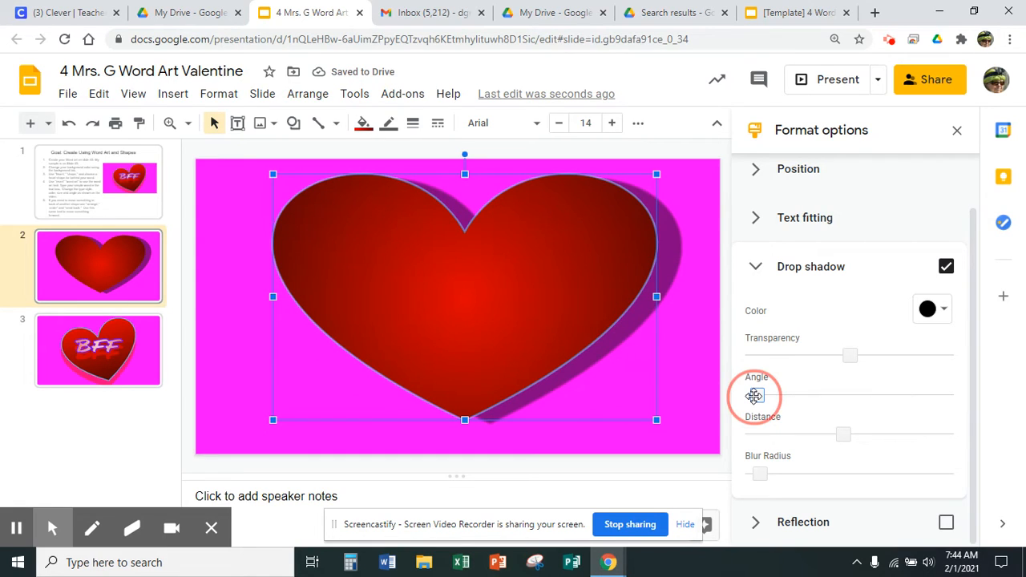
{"action": "left_click_drag", "start_coordinate": [755, 395], "coordinate": [784, 398]}
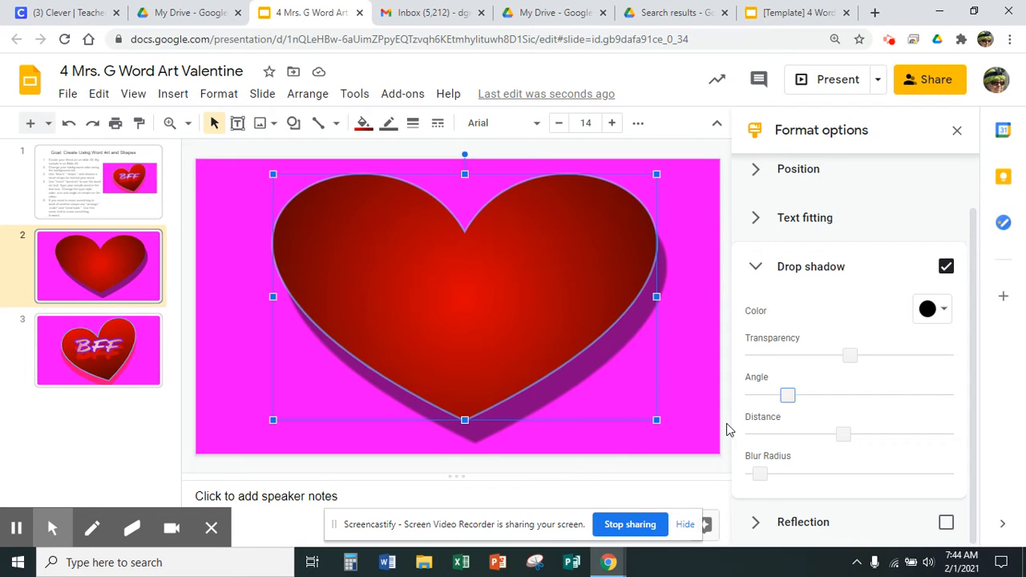
{"action": "left_click", "coordinate": [764, 475]}
{"action": "left_click_drag", "start_coordinate": [763, 474], "coordinate": [787, 475]}
Step: Turn on the heart's reflection and increase its reflection distance slightly
{"action": "left_click_drag", "start_coordinate": [972, 335], "coordinate": [966, 432]}
{"action": "left_click_drag", "start_coordinate": [972, 393], "coordinate": [946, 465]}
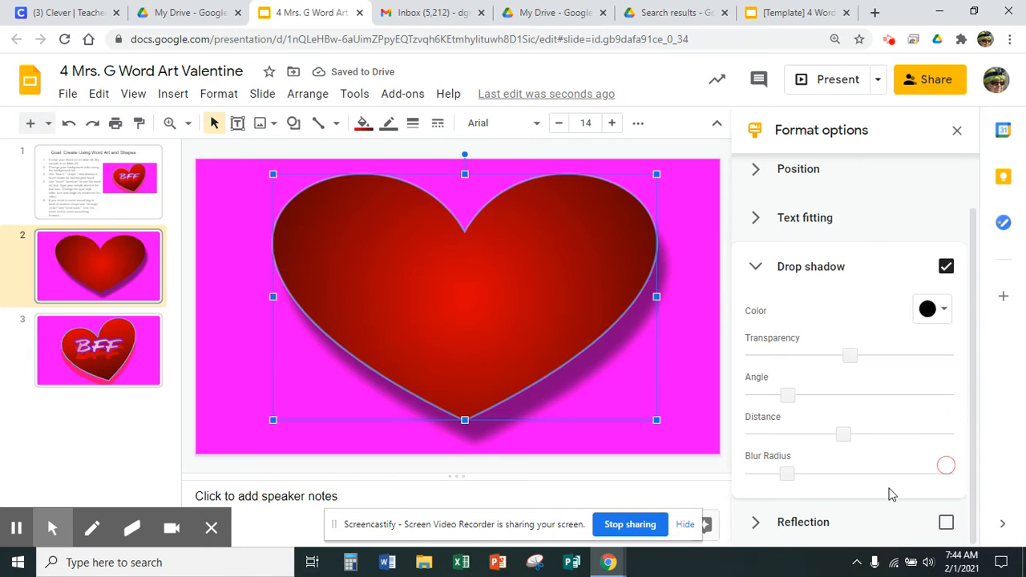
{"action": "left_click", "coordinate": [755, 268]}
{"action": "left_click", "coordinate": [757, 375]}
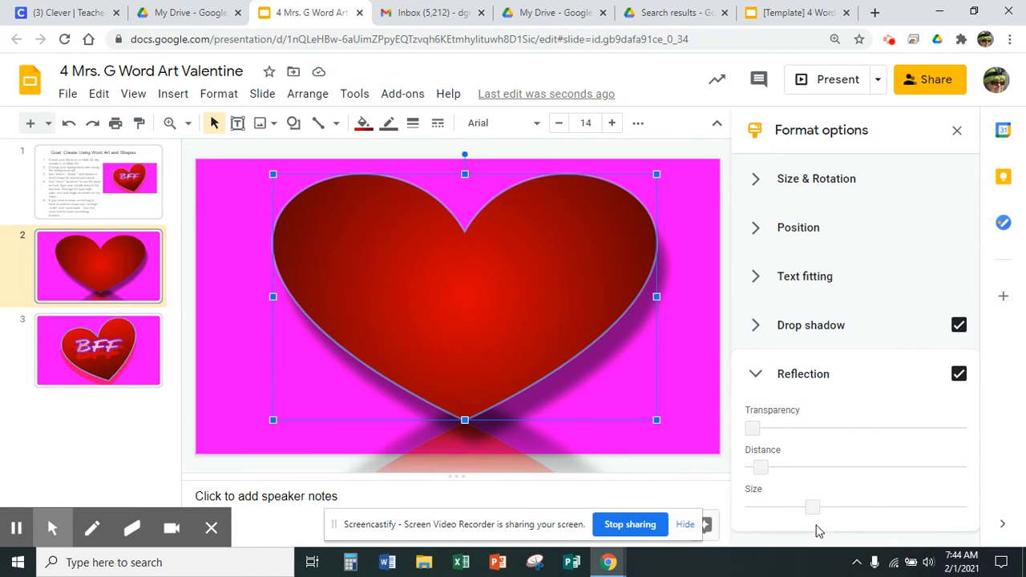
{"action": "left_click", "coordinate": [765, 468]}
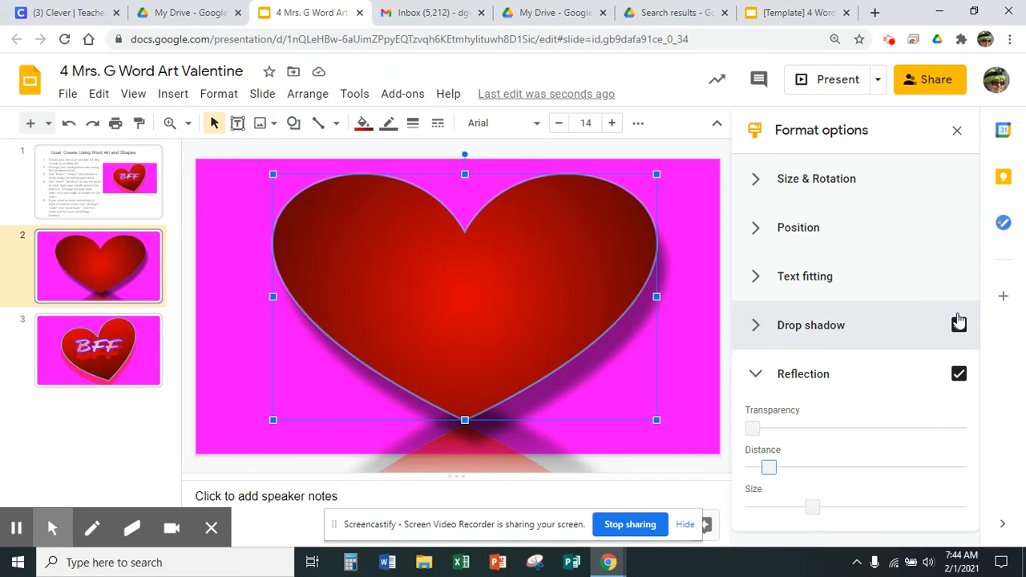
Step: Rotate the heart to 13 degrees, nudge it slightly downward, and deselect it
{"action": "left_click", "coordinate": [821, 190]}
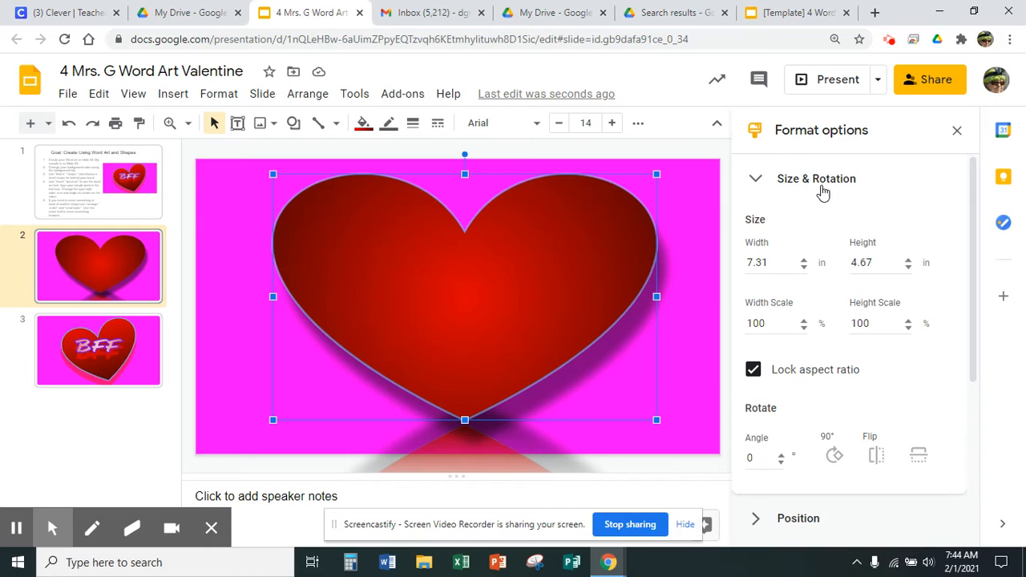
{"action": "left_click", "coordinate": [781, 457]}
{"action": "left_click", "coordinate": [780, 457]}
{"action": "left_click", "coordinate": [782, 457]}
{"action": "left_click", "coordinate": [781, 457]}
{"action": "left_click", "coordinate": [782, 457]}
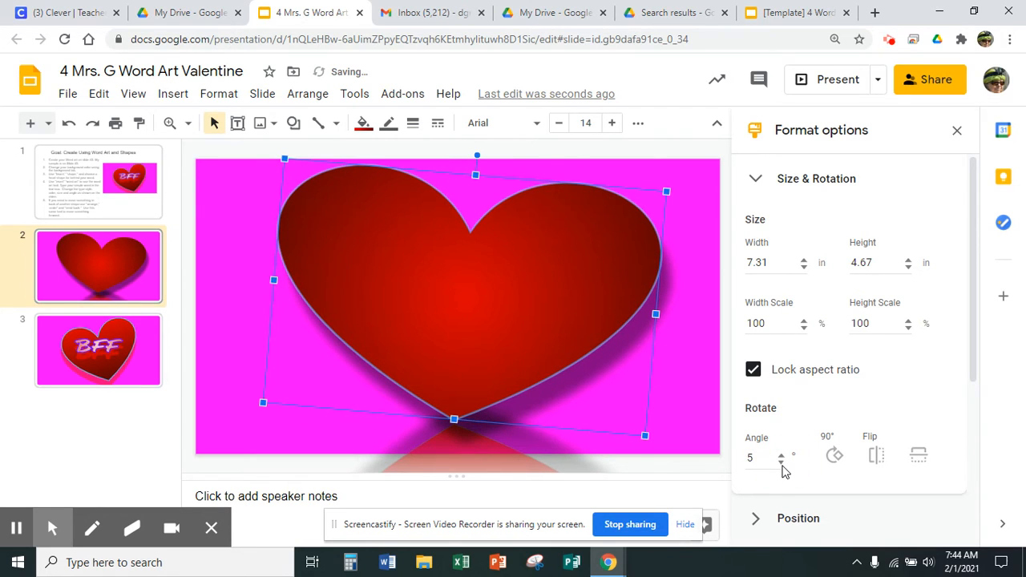
{"action": "left_click", "coordinate": [782, 464]}
{"action": "left_click", "coordinate": [782, 463]}
{"action": "left_click", "coordinate": [782, 463]}
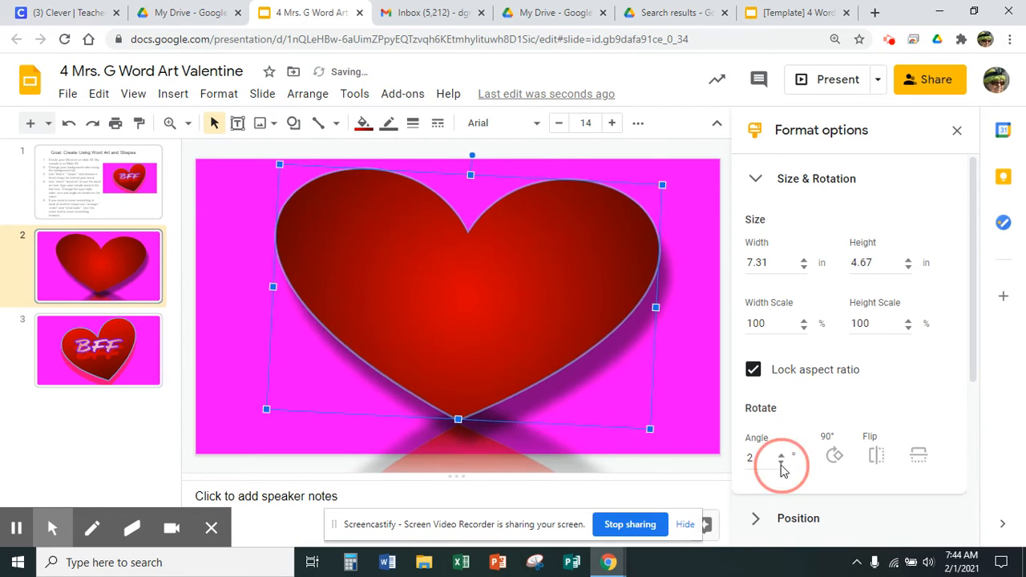
{"action": "left_click", "coordinate": [782, 463]}
{"action": "left_click", "coordinate": [782, 464]}
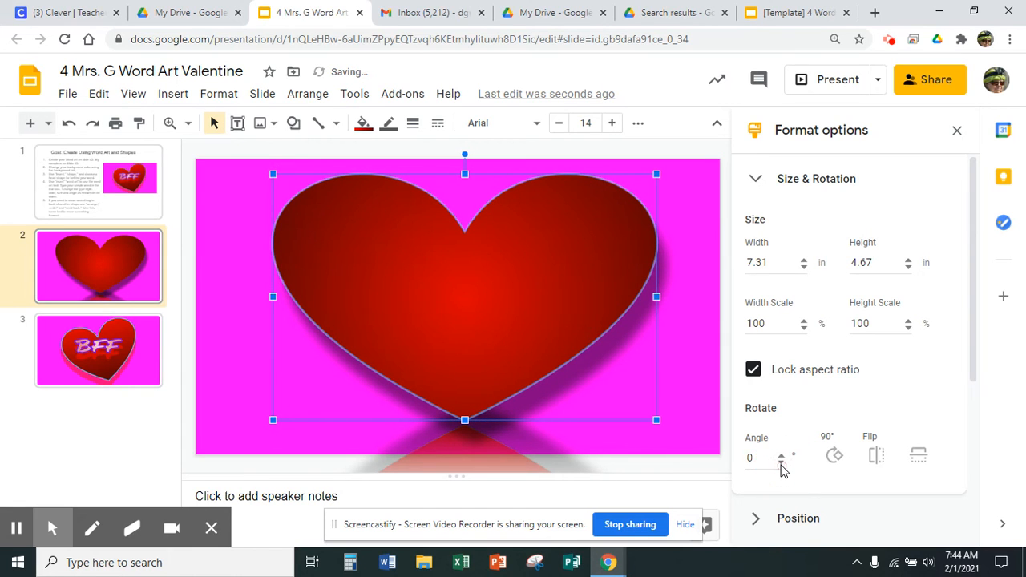
{"action": "left_click", "coordinate": [781, 455]}
{"action": "left_click", "coordinate": [781, 456]}
{"action": "left_click", "coordinate": [782, 455]}
{"action": "left_click", "coordinate": [781, 455]}
{"action": "left_click", "coordinate": [782, 455]}
{"action": "double_click", "coordinate": [782, 455]}
{"action": "double_click", "coordinate": [782, 455]}
{"action": "double_click", "coordinate": [781, 456]}
{"action": "left_click", "coordinate": [782, 455]}
{"action": "left_click", "coordinate": [782, 455]}
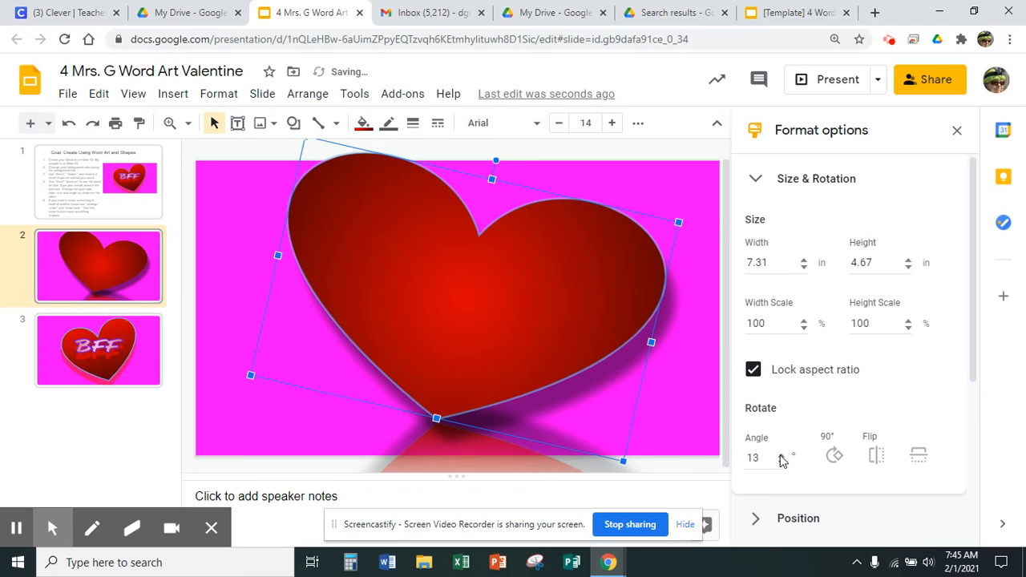
{"action": "left_click_drag", "start_coordinate": [458, 316], "coordinate": [459, 325]}
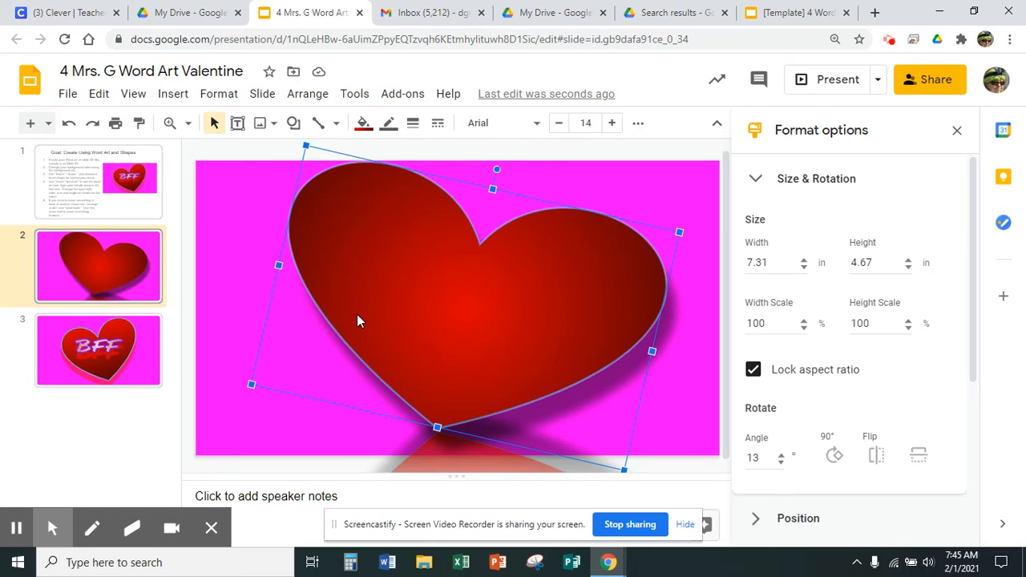
{"action": "left_click", "coordinate": [237, 228]}
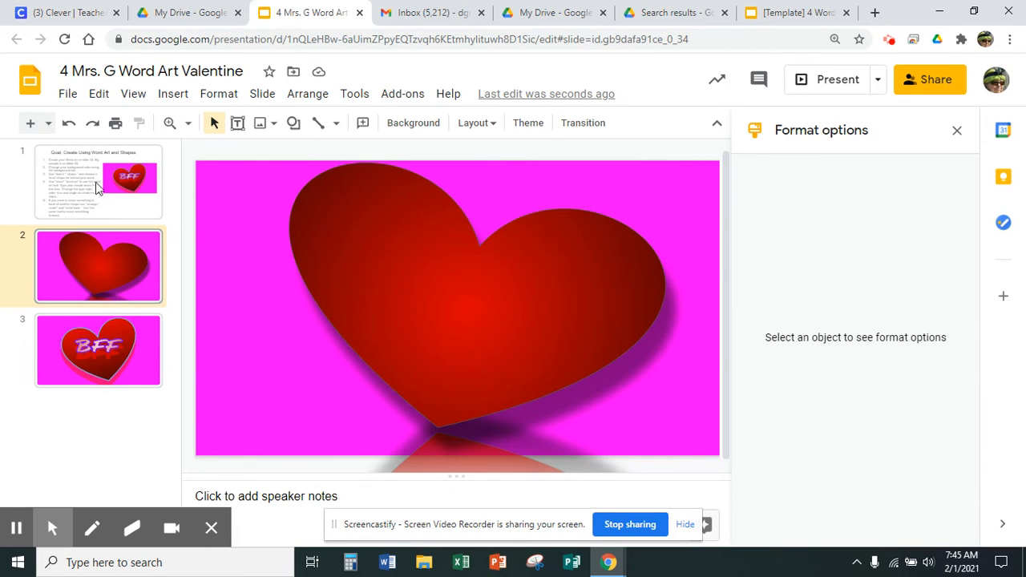
Step: Insert word art with the text "I" and set its font to Kaushan Script
{"action": "left_click", "coordinate": [180, 94]}
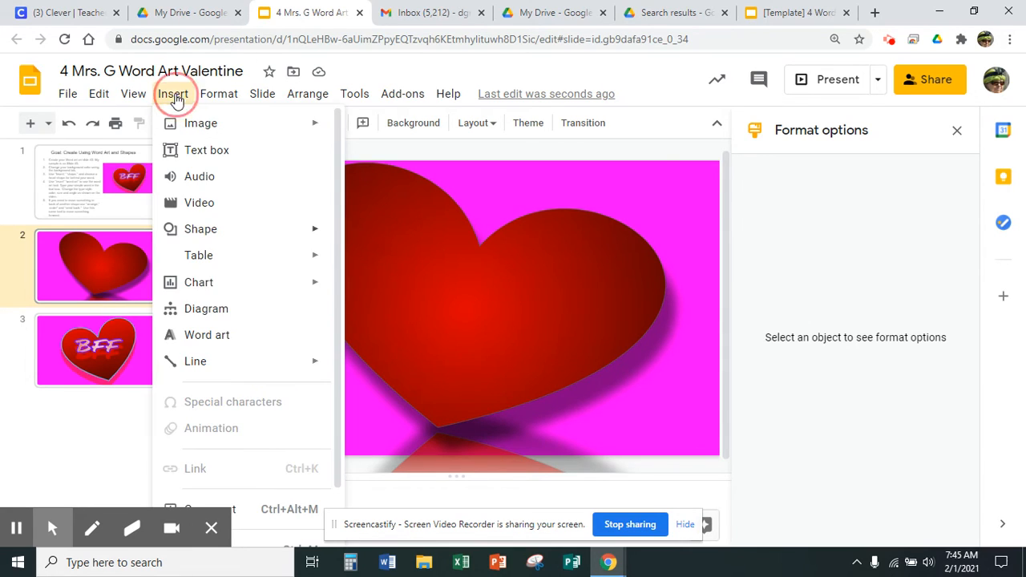
{"action": "left_click", "coordinate": [212, 336]}
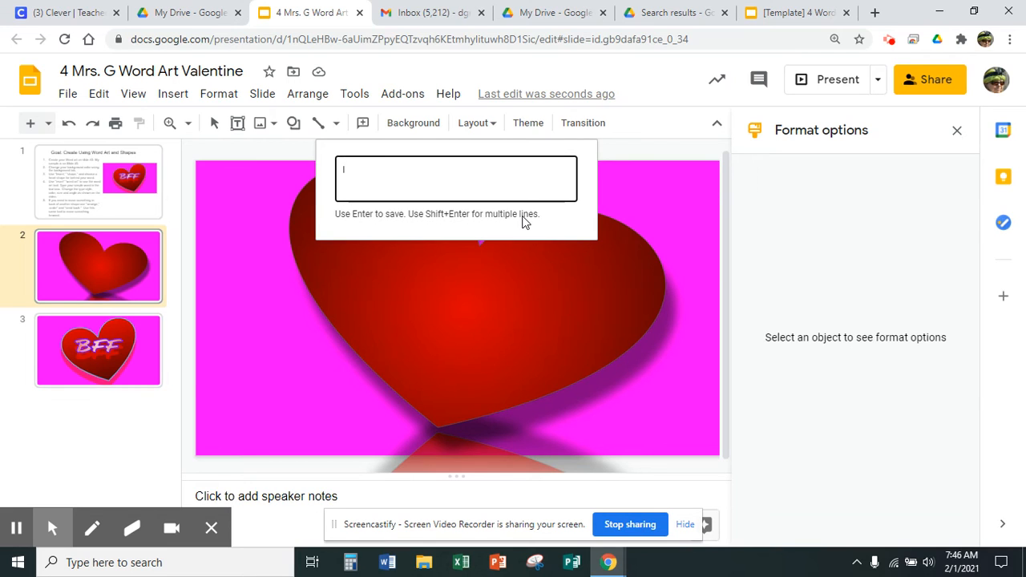
{"action": "type", "text": "I"}
{"action": "key", "text": "Return"}
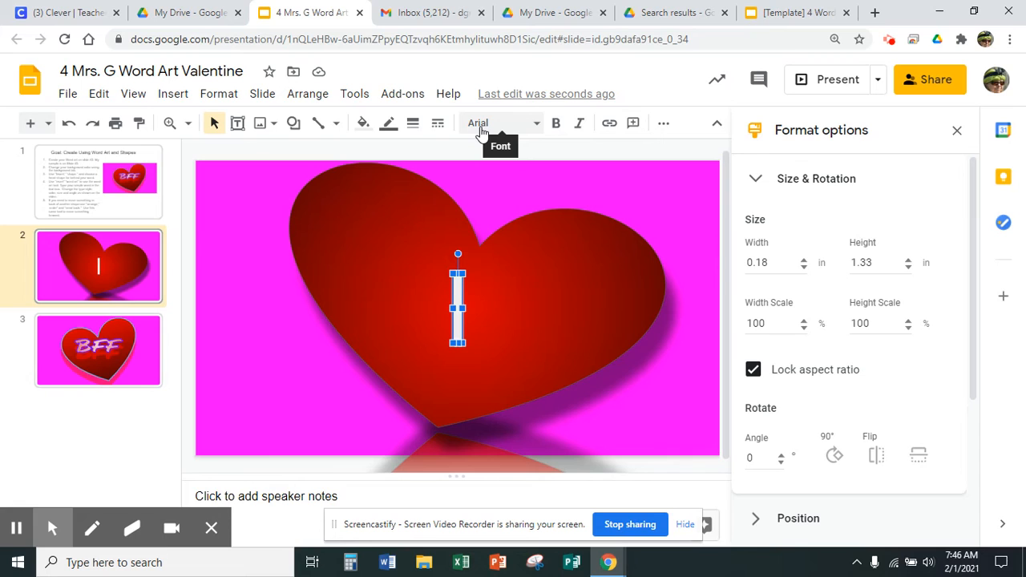
{"action": "left_click", "coordinate": [537, 124]}
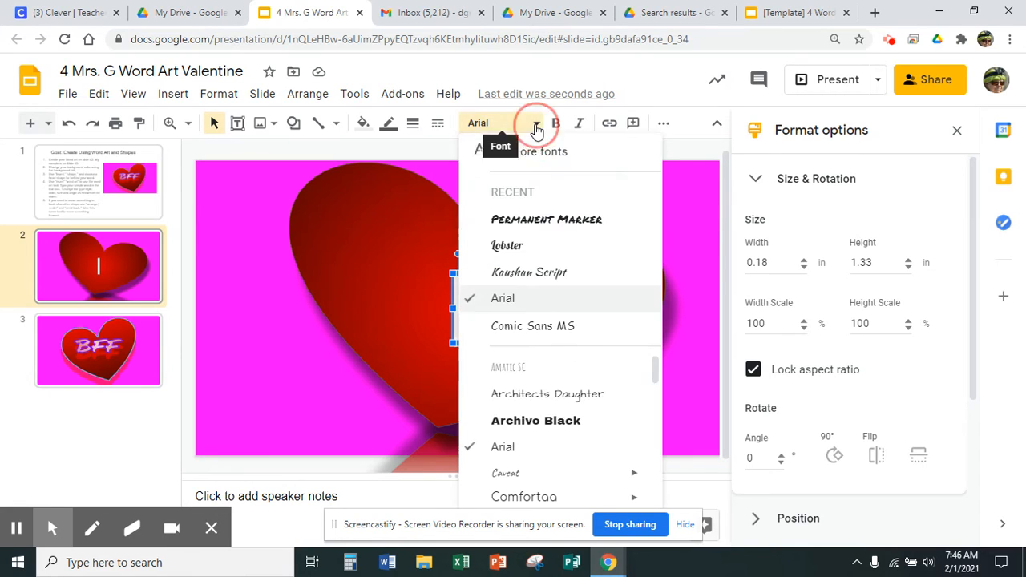
{"action": "left_click", "coordinate": [553, 273]}
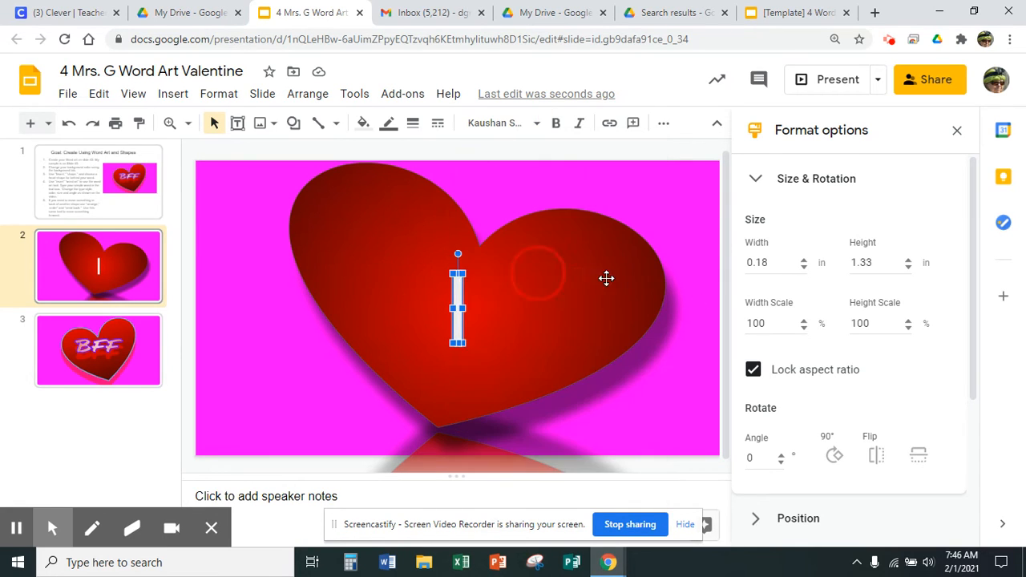